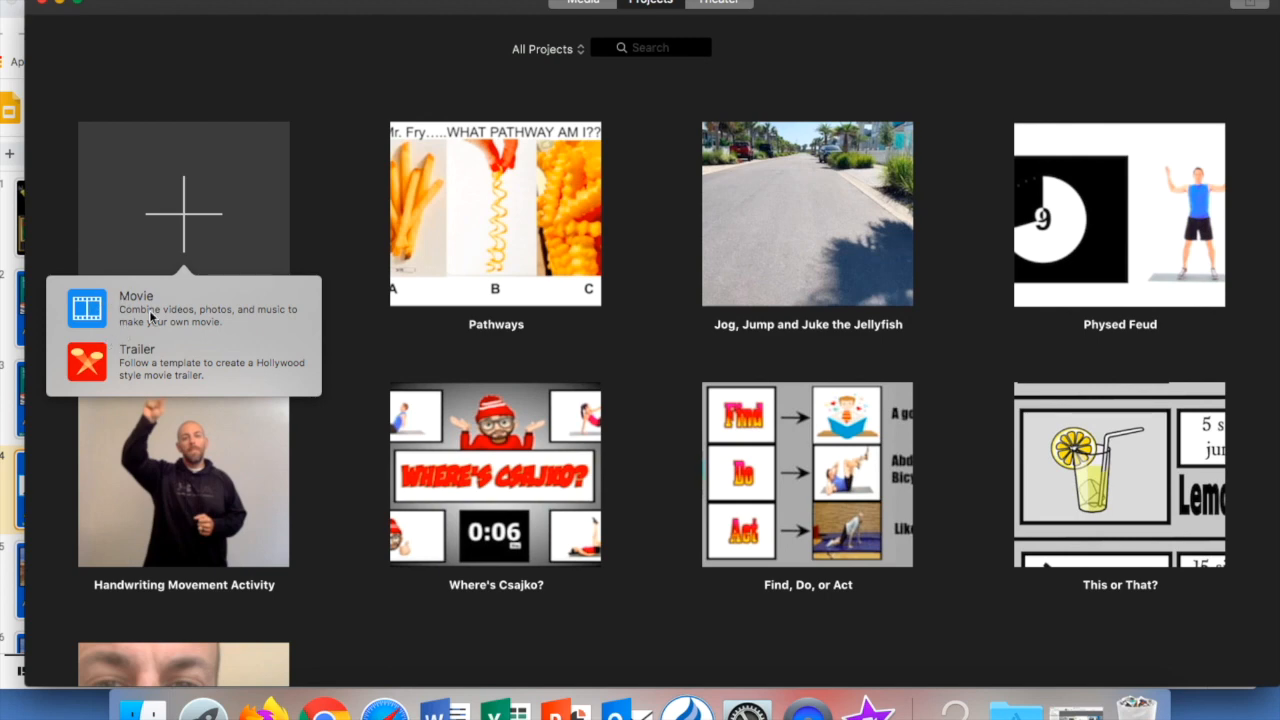
Step: Create a new project of the Movie type
{"action": "left_click", "coordinate": [136, 310]}
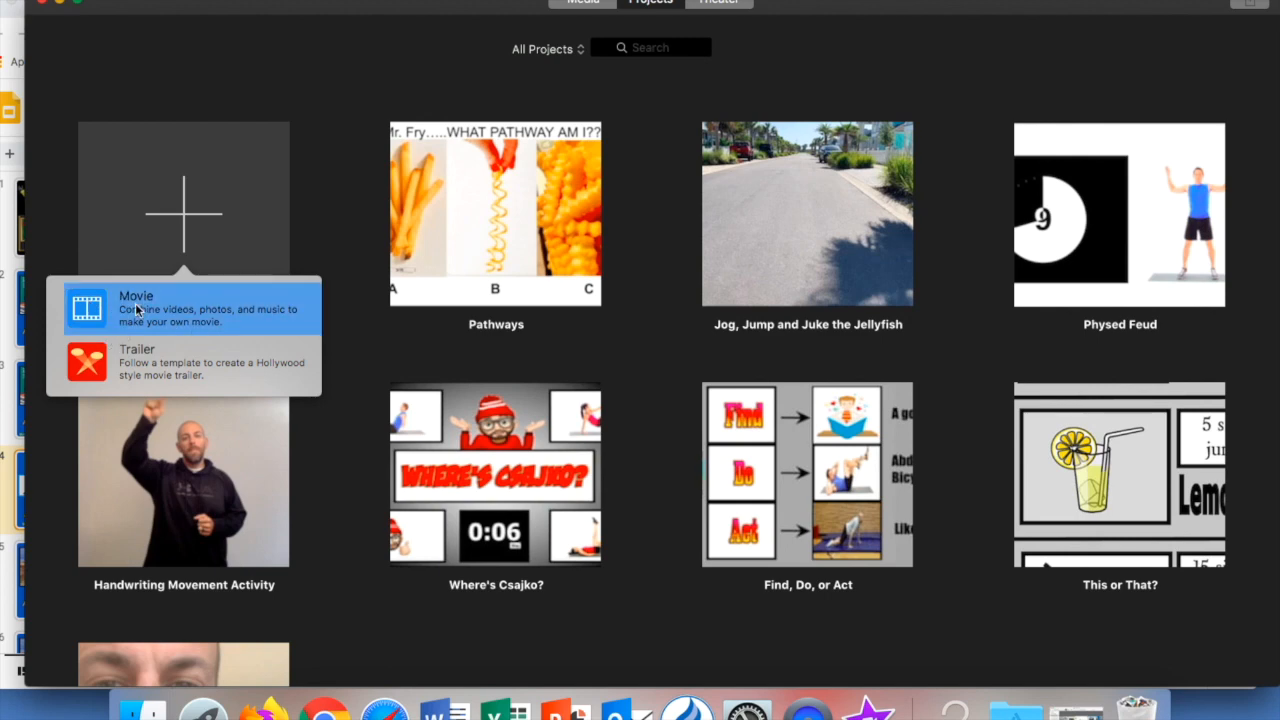
{"action": "left_click", "coordinate": [137, 298]}
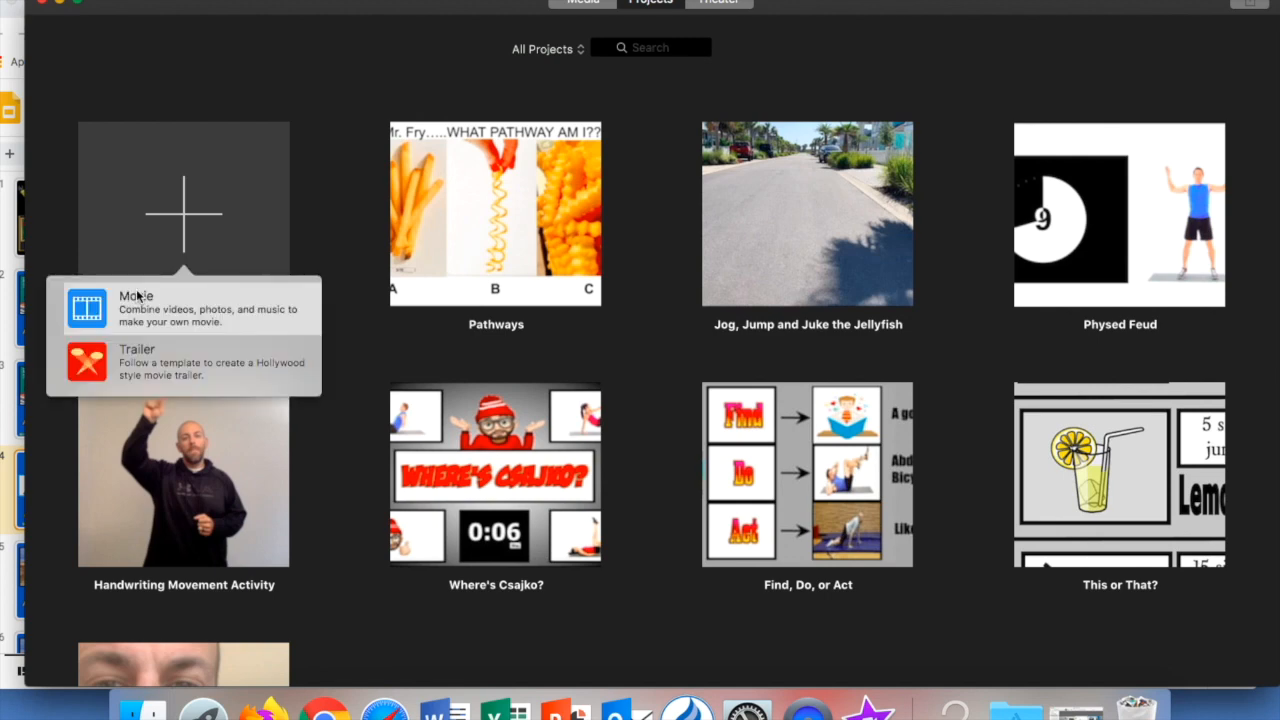
{"action": "left_click", "coordinate": [133, 298]}
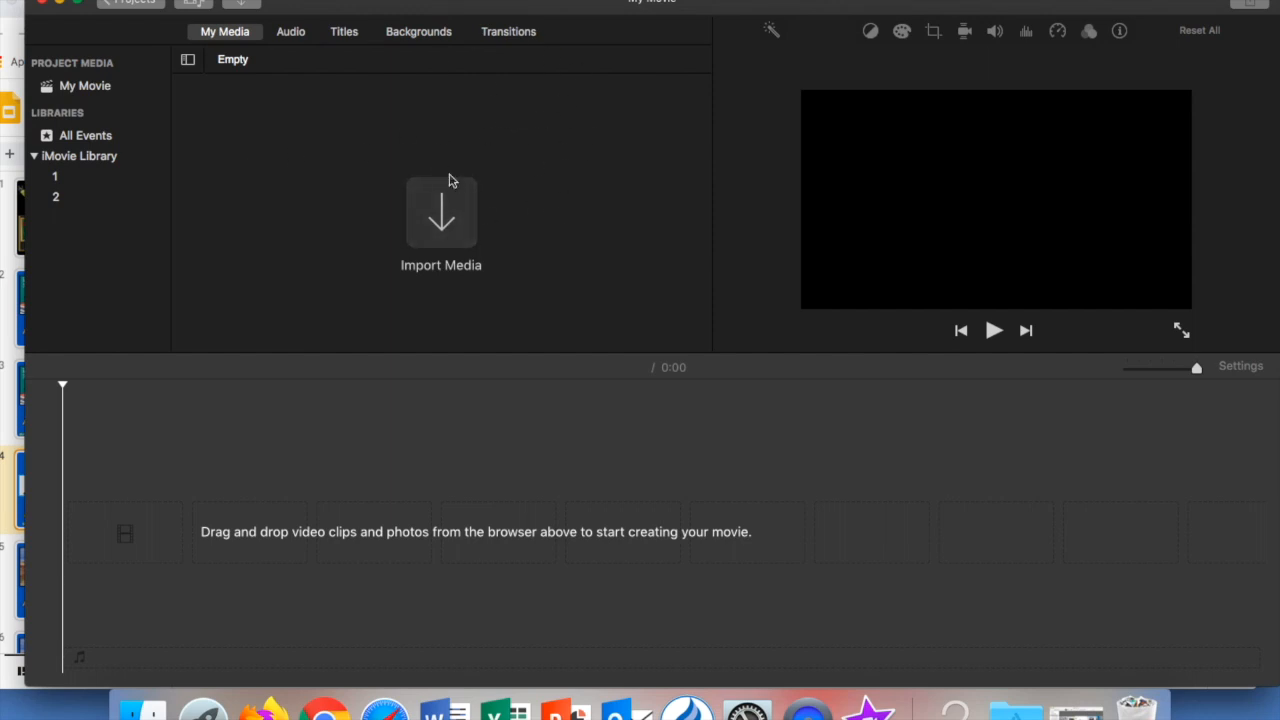
Step: Import the "step 1" video from the Desktop and place it at the start of the timeline
{"action": "left_click", "coordinate": [243, 6]}
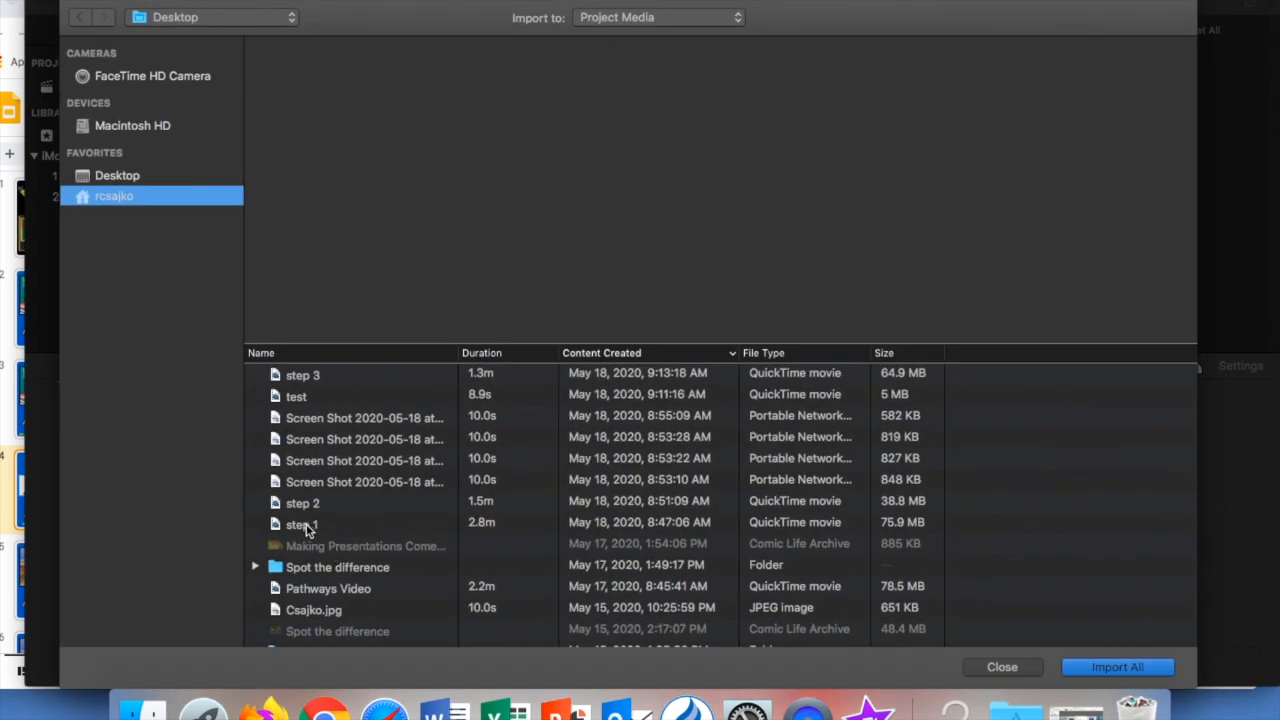
{"action": "left_click", "coordinate": [305, 526]}
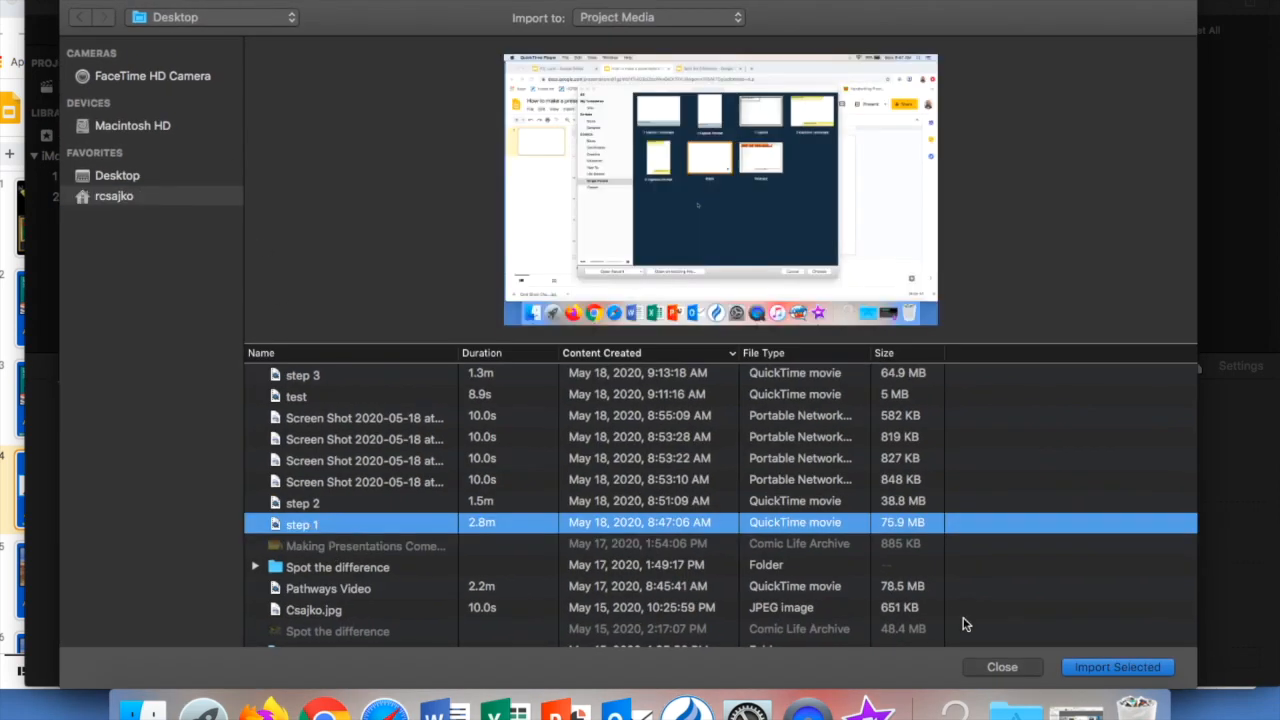
{"action": "left_click", "coordinate": [1103, 668]}
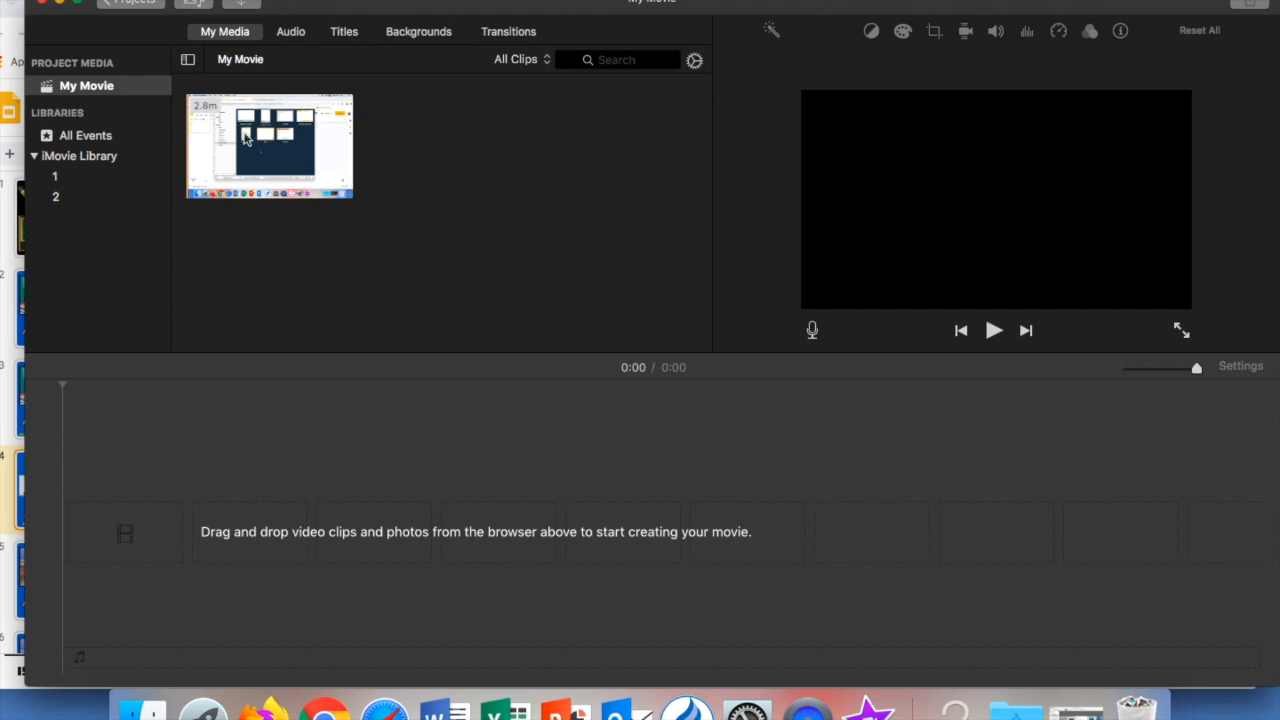
{"action": "left_click_drag", "start_coordinate": [285, 135], "coordinate": [84, 536]}
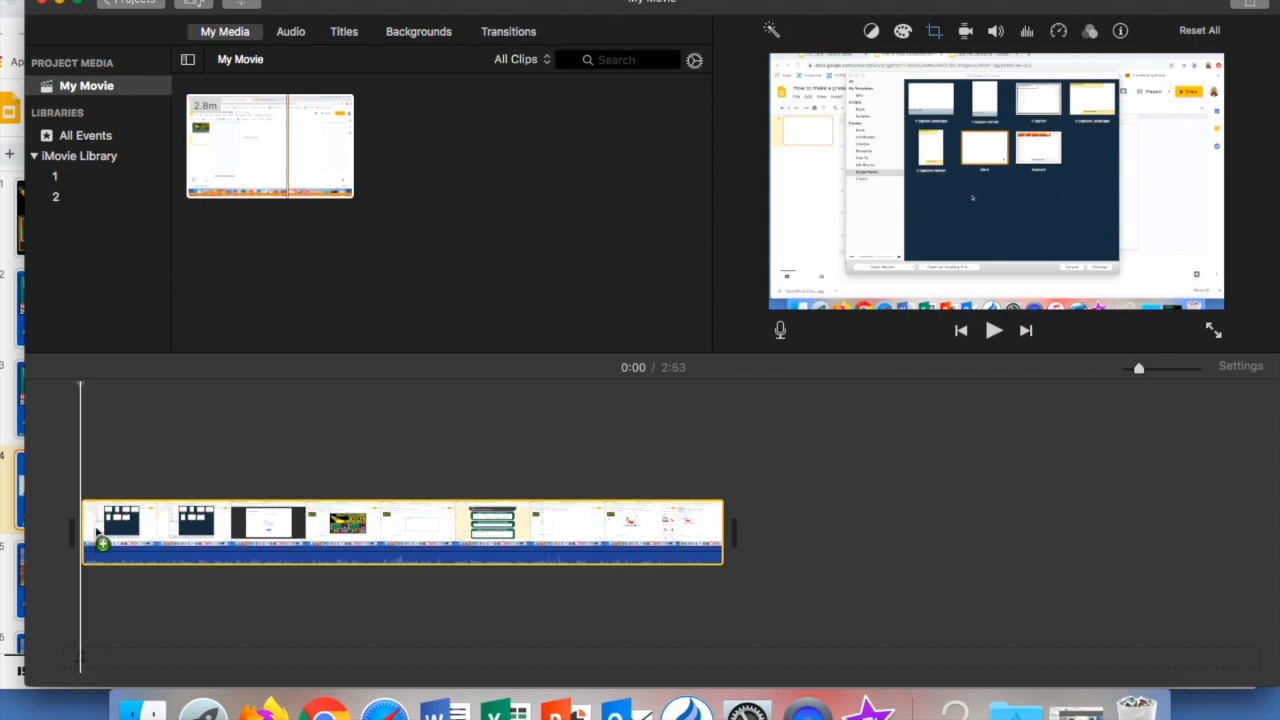
Step: Trim the end of the "step 1" clip to about 2:03 and extend it back to its full length
{"action": "left_click", "coordinate": [700, 578]}
{"action": "left_click", "coordinate": [710, 545]}
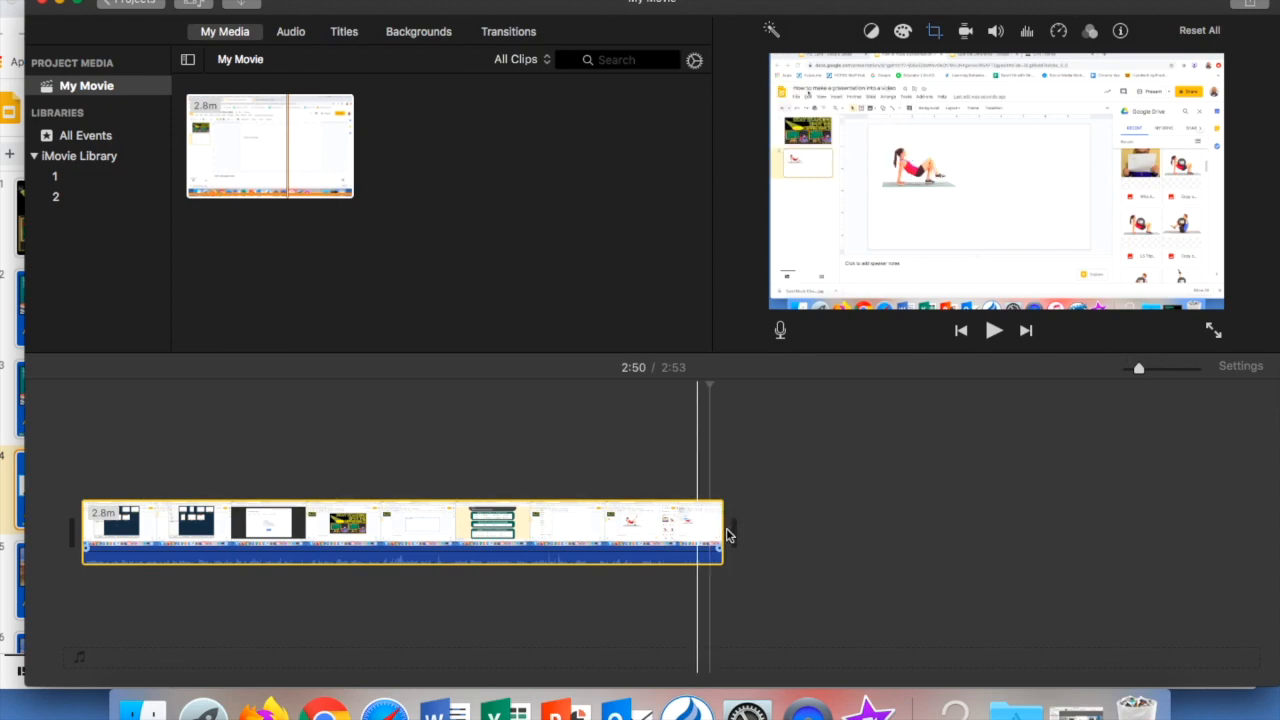
{"action": "left_click_drag", "start_coordinate": [722, 540], "coordinate": [536, 535]}
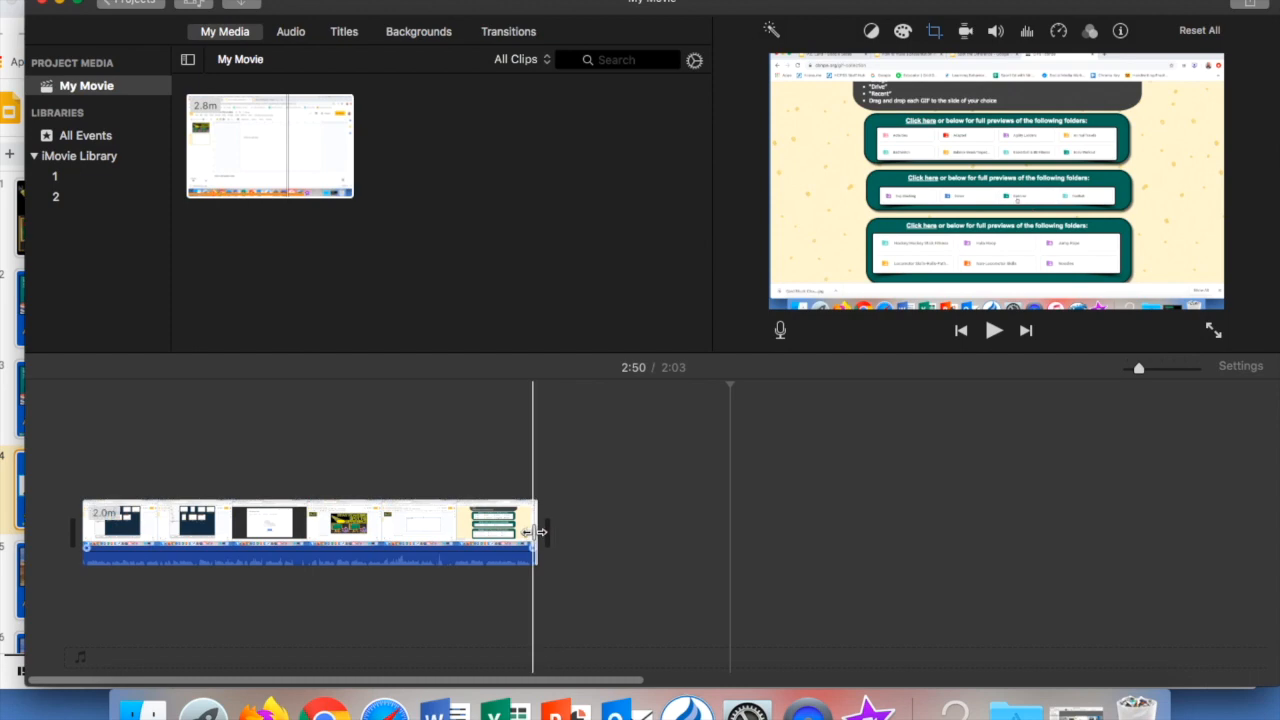
{"action": "left_click_drag", "start_coordinate": [533, 531], "coordinate": [771, 526]}
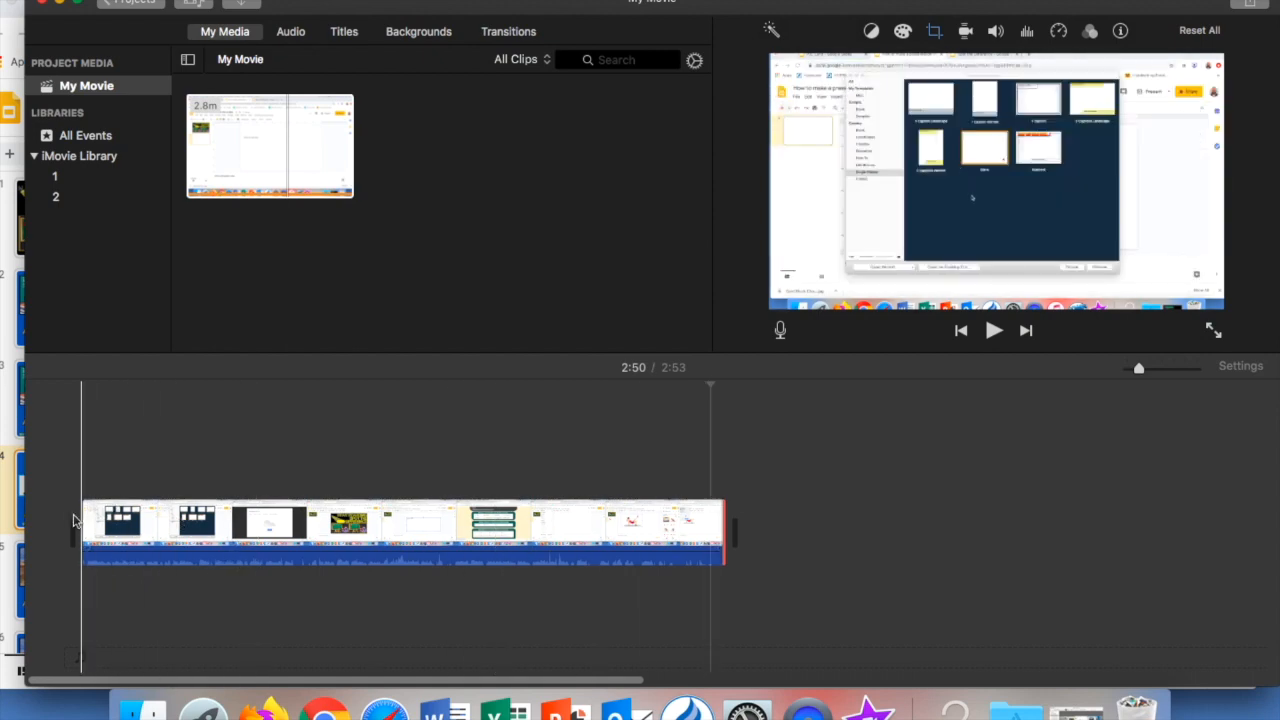
{"action": "mouse_move", "coordinate": [76, 523]}
{"action": "left_mouse_down"}
{"action": "mouse_move", "coordinate": [94, 523]}
{"action": "mouse_move", "coordinate": [69, 523]}
{"action": "mouse_move", "coordinate": [83, 523]}
{"action": "left_mouse_up"}
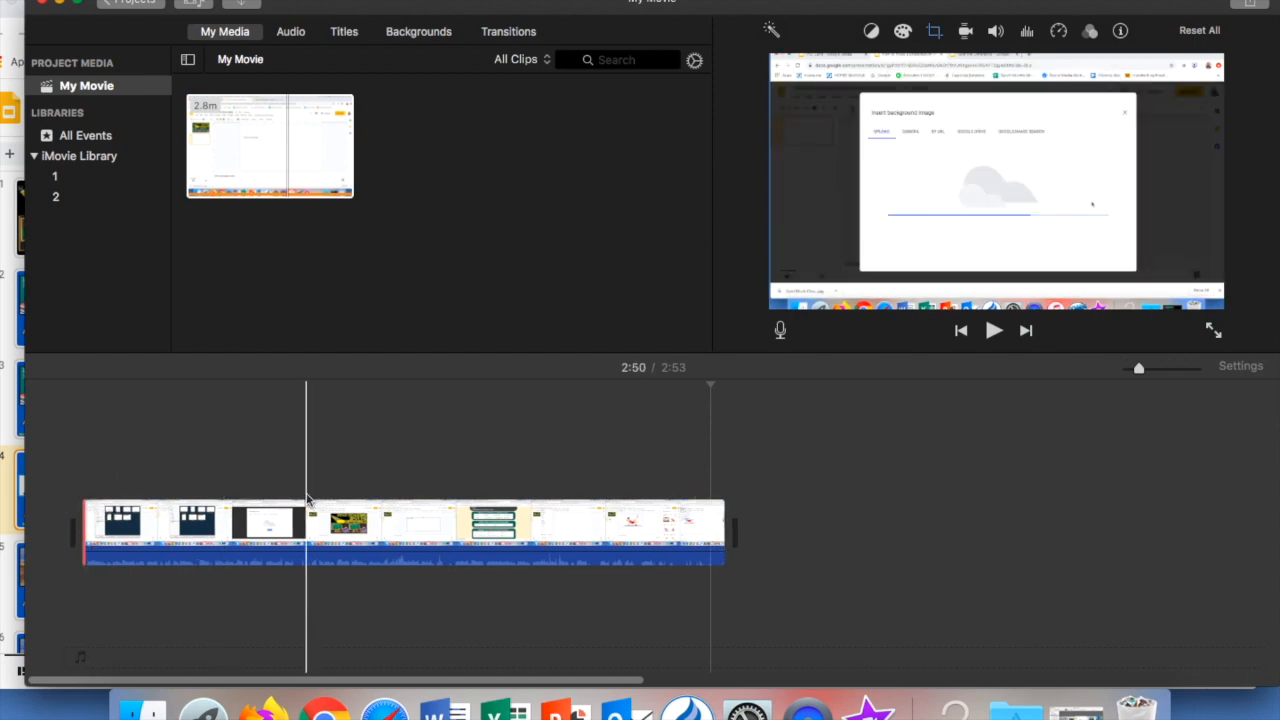
Step: Add the iTunes track "Happy - MBB" beneath the video clip, starting at the beginning of the timeline
{"action": "left_click", "coordinate": [290, 32]}
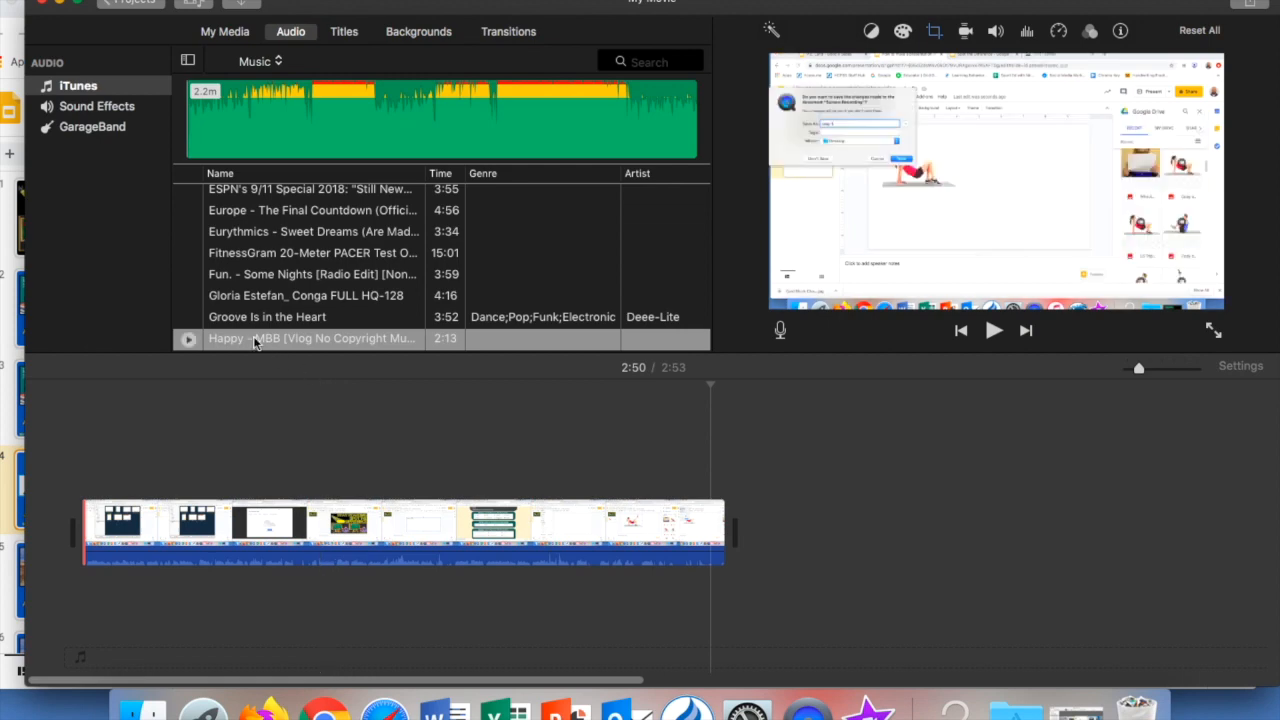
{"action": "left_click_drag", "start_coordinate": [243, 342], "coordinate": [85, 590]}
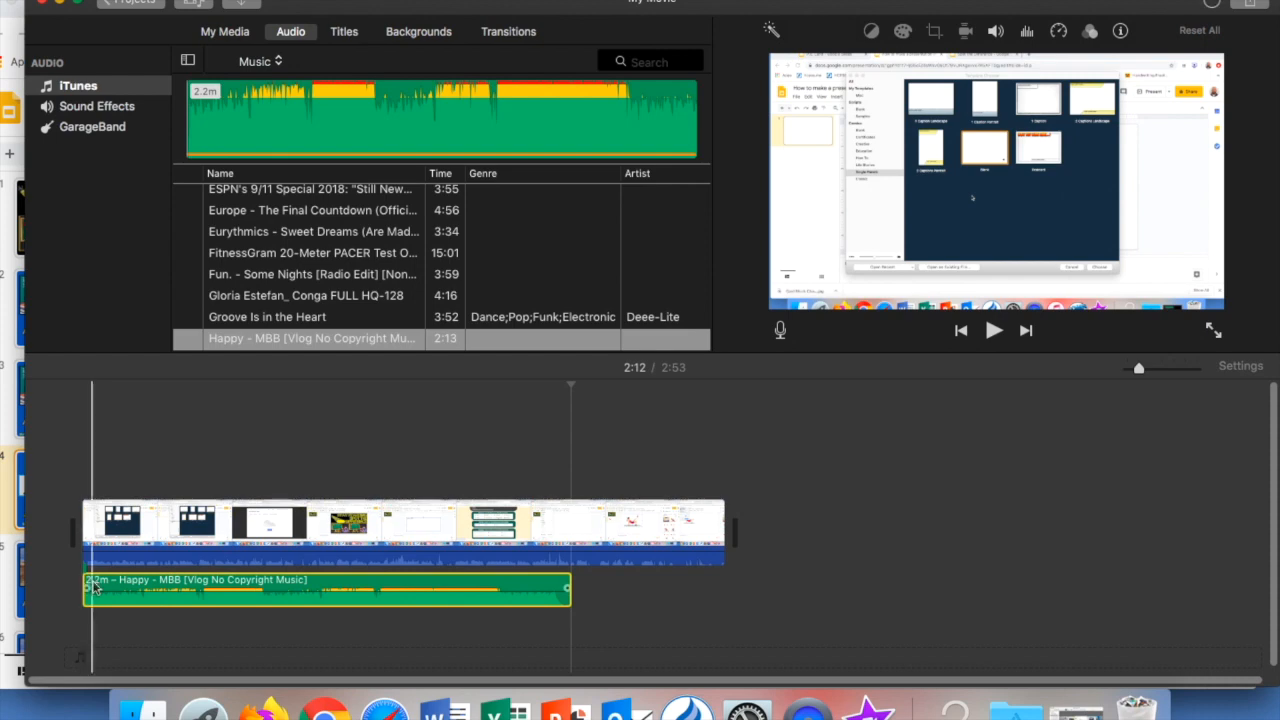
{"action": "mouse_move", "coordinate": [106, 580]}
{"action": "left_mouse_down"}
{"action": "mouse_move", "coordinate": [146, 582]}
{"action": "mouse_move", "coordinate": [98, 584]}
{"action": "left_mouse_up"}
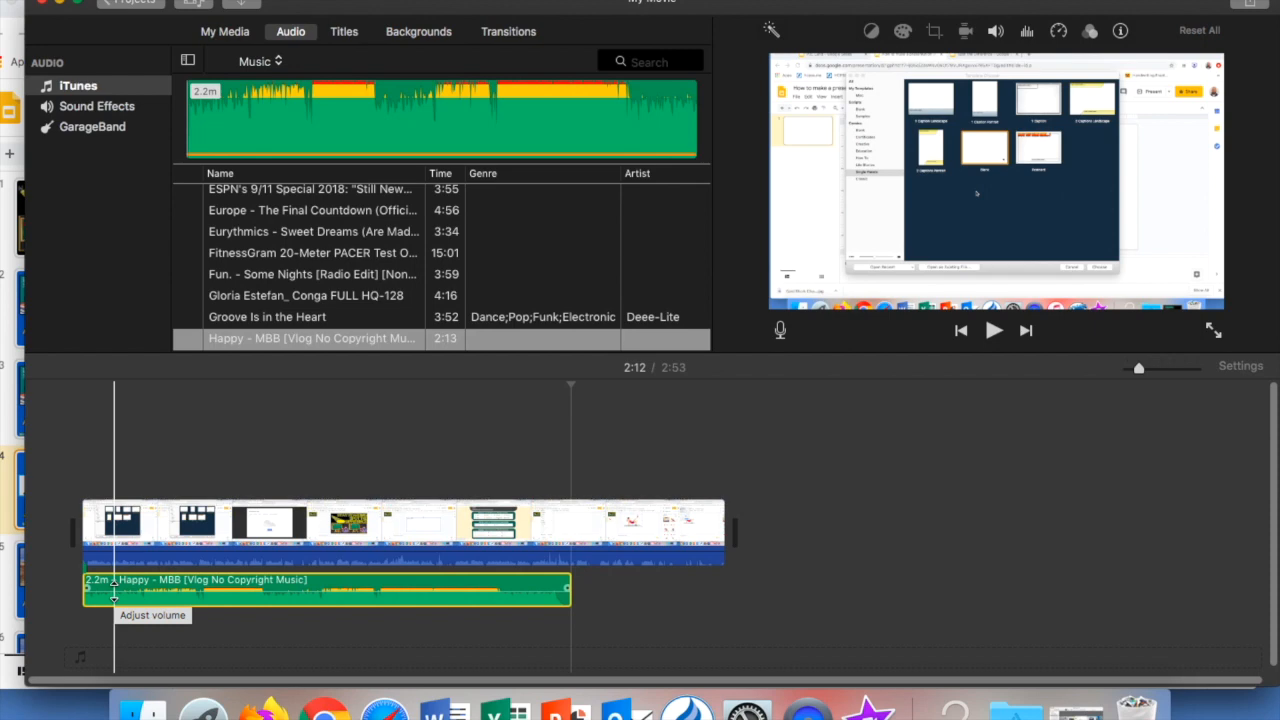
Step: Lower the volume of the "Happy - MBB" music clip and play the opening seconds of the movie
{"action": "left_click_drag", "start_coordinate": [114, 593], "coordinate": [115, 597]}
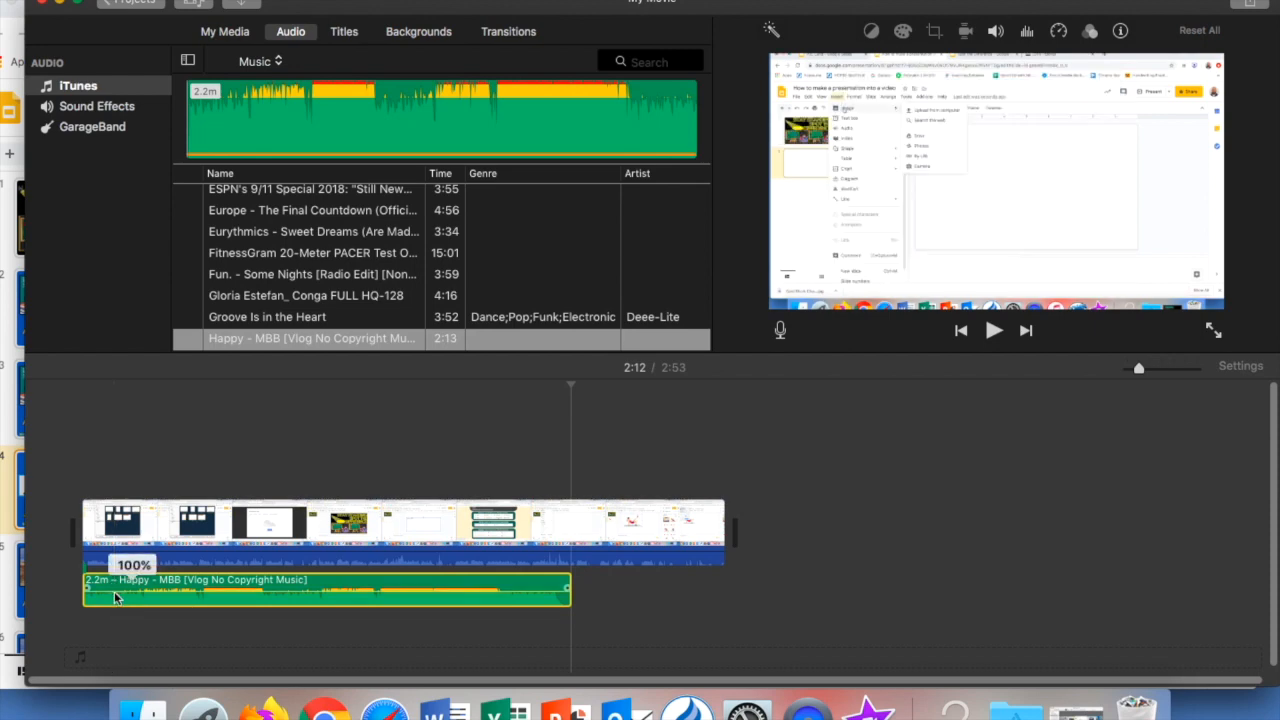
{"action": "left_click_drag", "start_coordinate": [114, 594], "coordinate": [113, 593]}
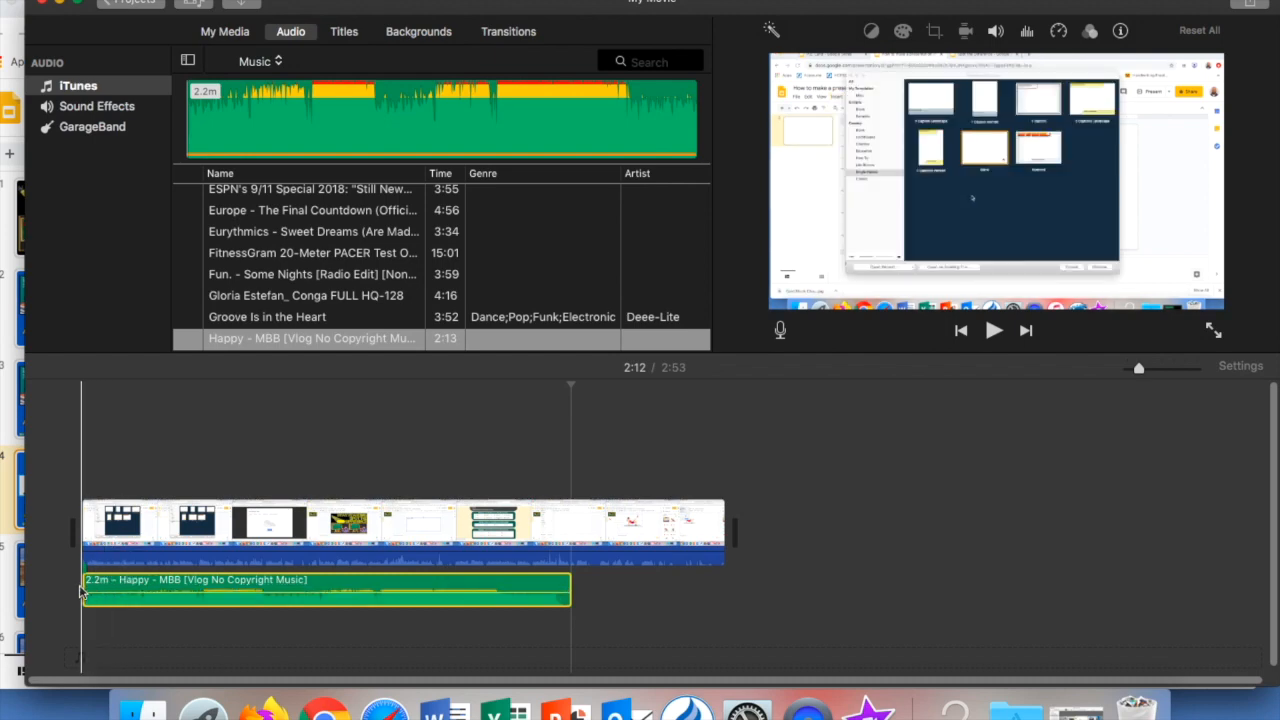
{"action": "key", "text": "space"}
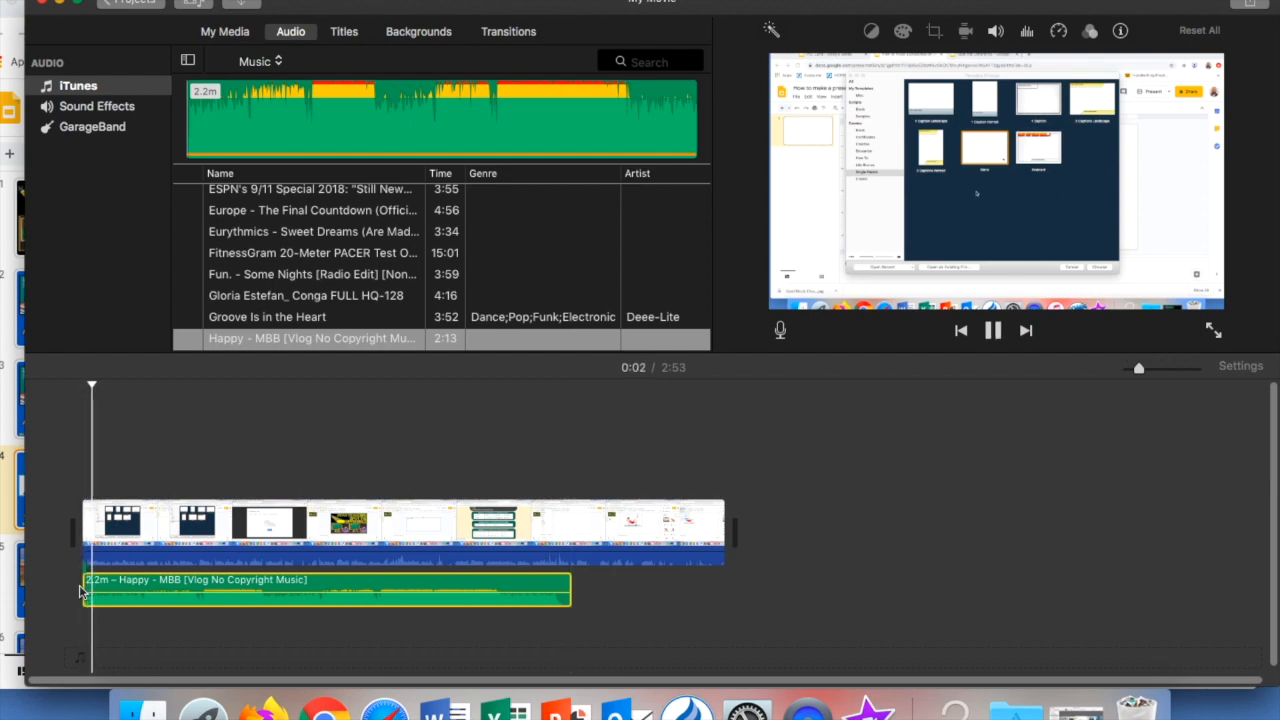
{"action": "key", "text": "space"}
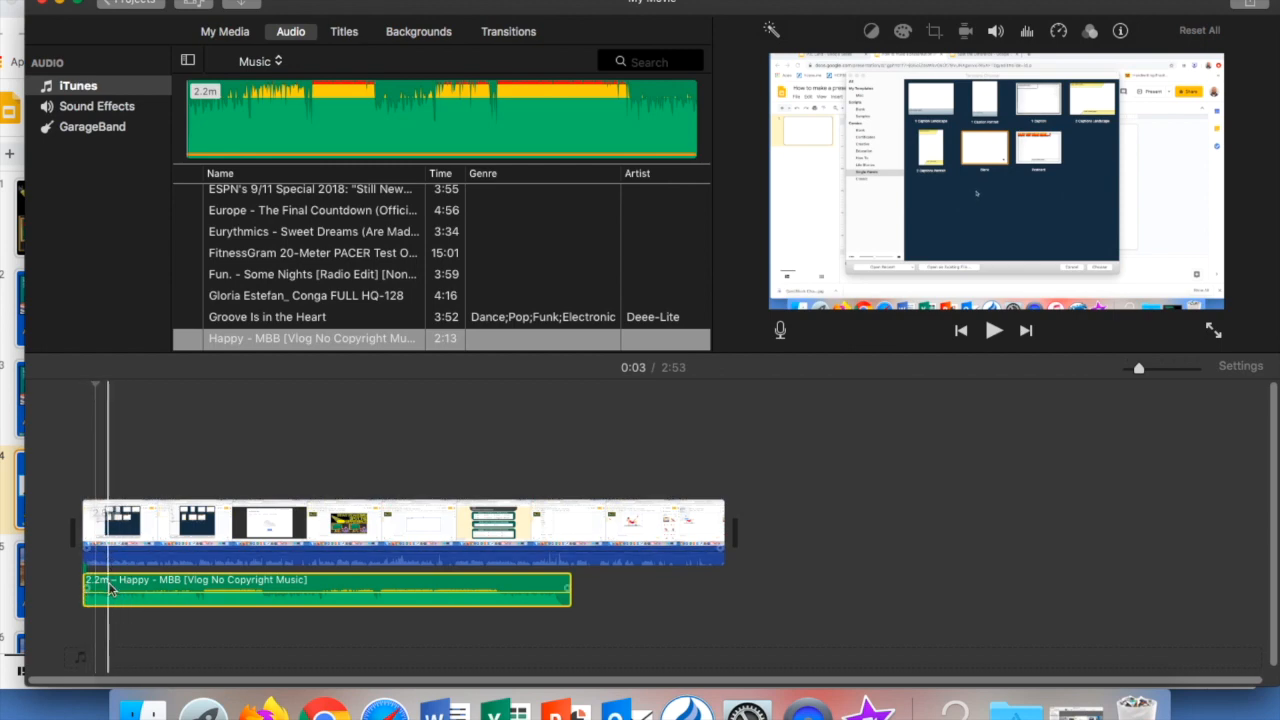
Step: Delete the "Happy - MBB" music clip from the timeline
{"action": "left_click", "coordinate": [110, 590]}
{"action": "key", "text": "Delete"}
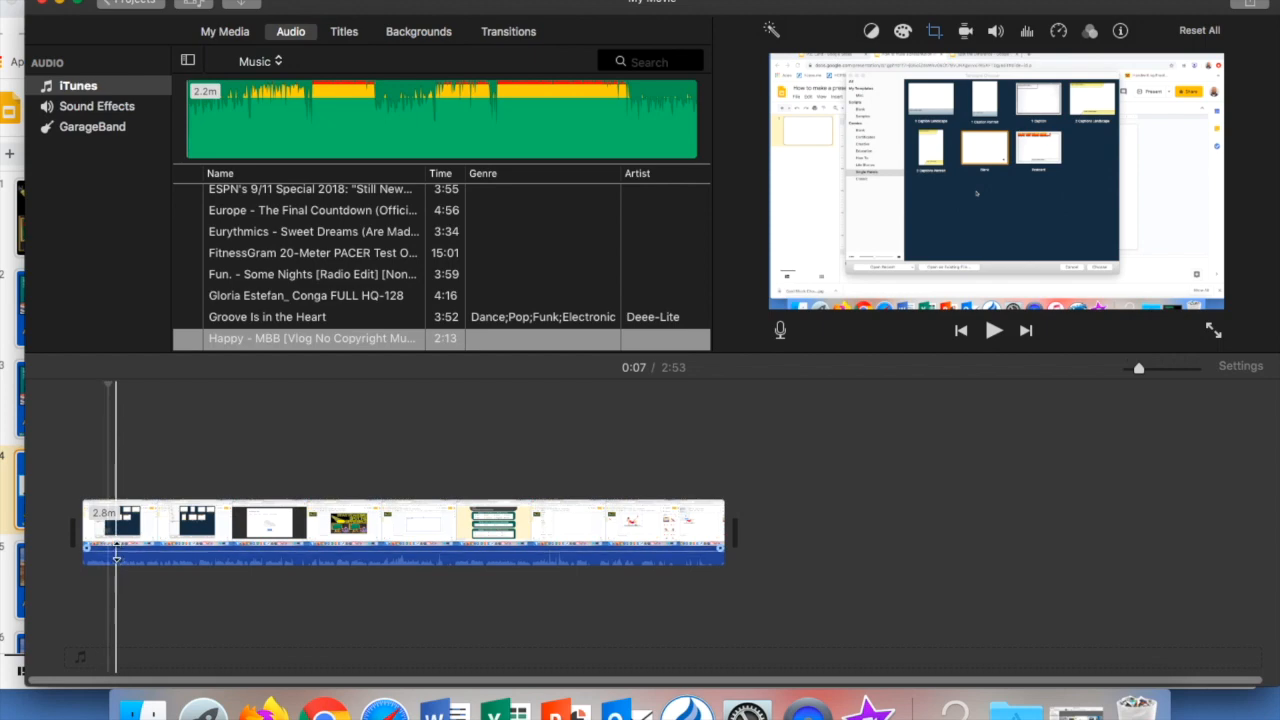
Step: Set the video clip's audio volume to about 141% and move the playhead to 0:12
{"action": "left_click_drag", "start_coordinate": [116, 552], "coordinate": [117, 552]}
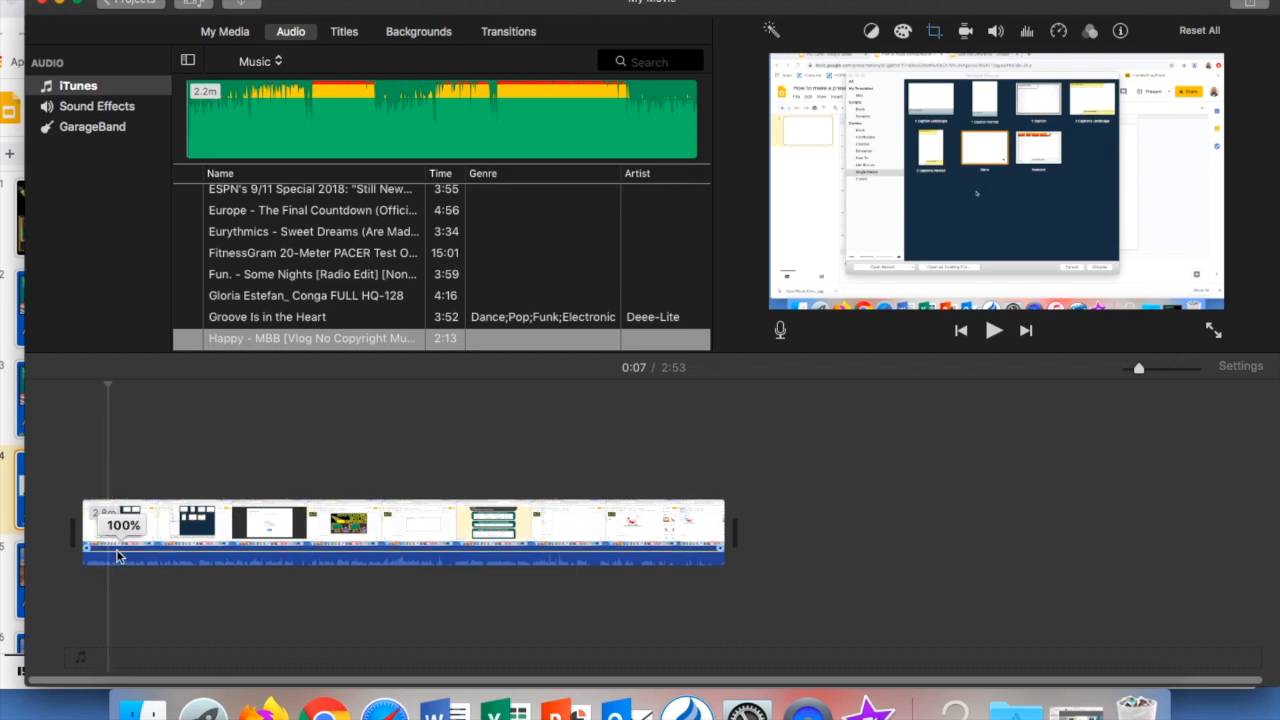
{"action": "left_click_drag", "start_coordinate": [116, 549], "coordinate": [116, 553]}
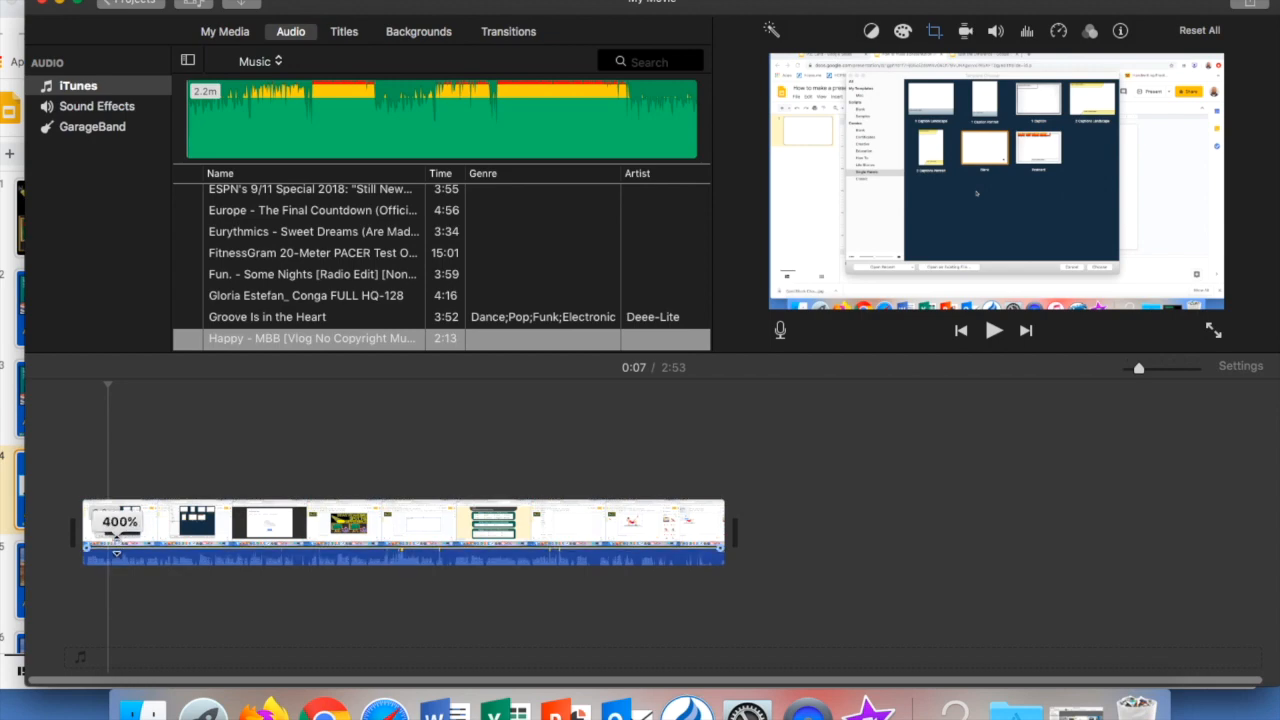
{"action": "left_click_drag", "start_coordinate": [116, 553], "coordinate": [116, 556]}
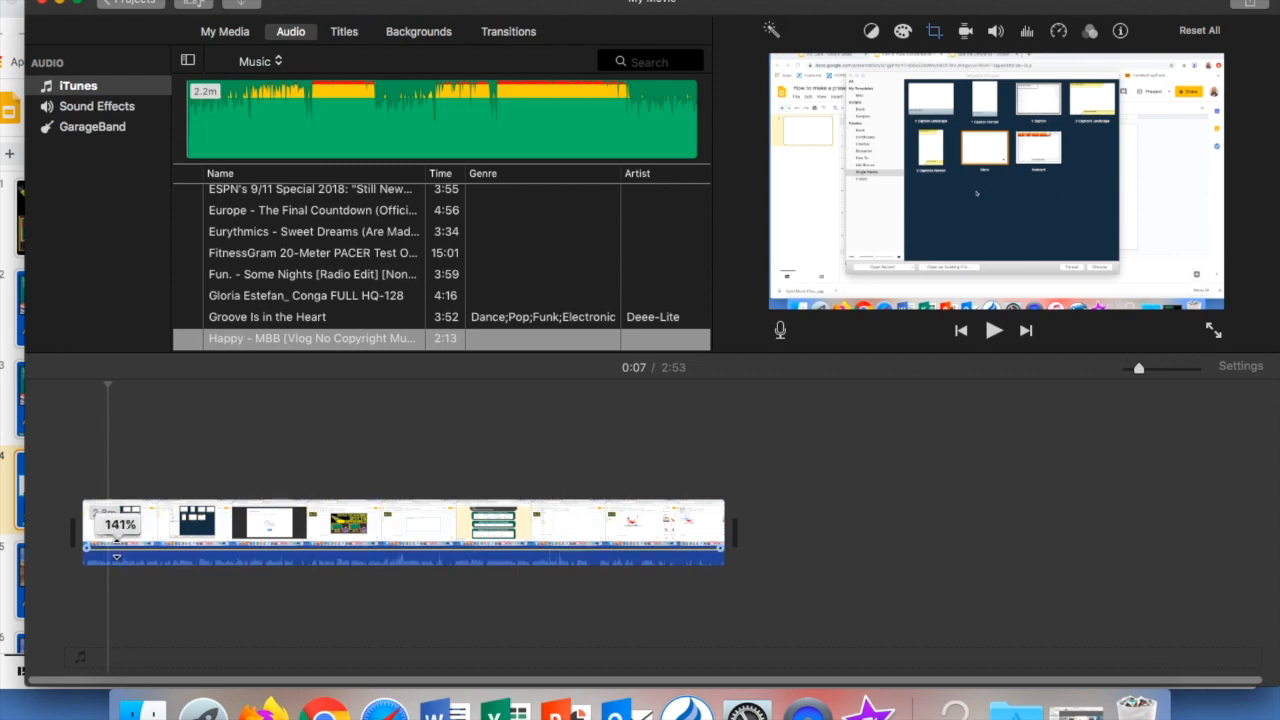
{"action": "left_click", "coordinate": [127, 617]}
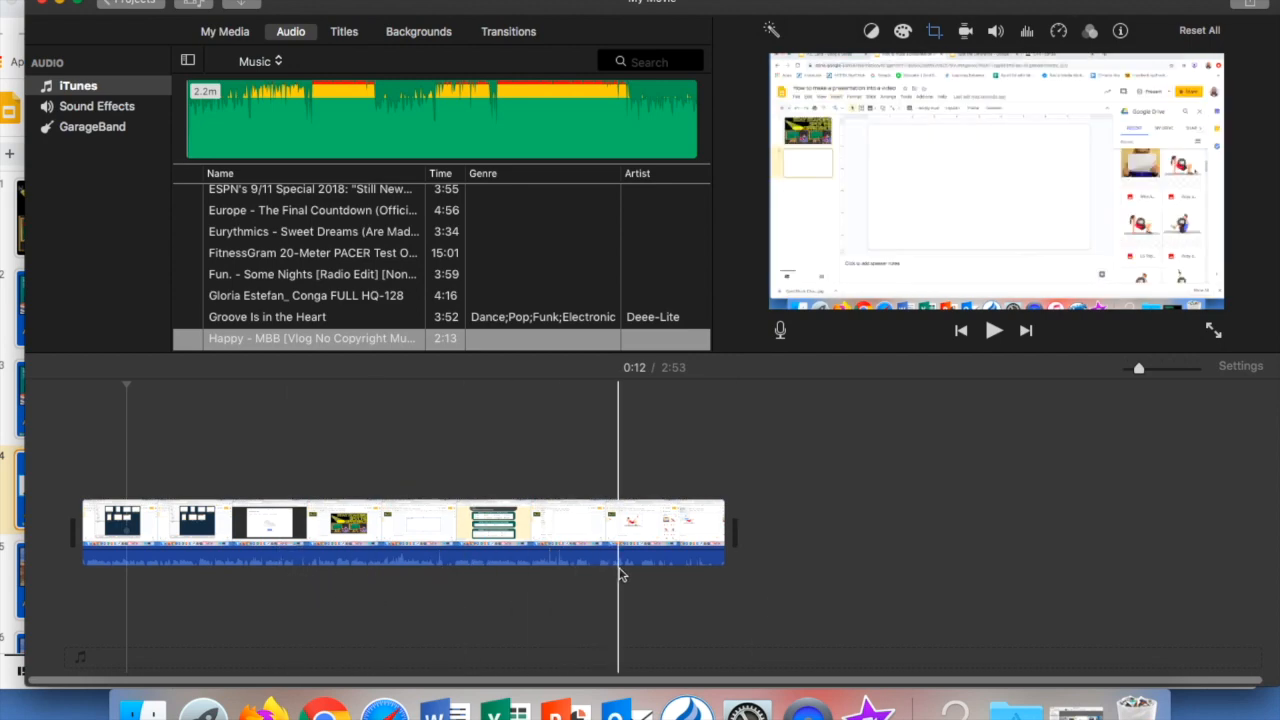
Step: Return to the project overview, keeping the name My Movie, and open the 4m 10s project dated May 6, 2020
{"action": "left_click", "coordinate": [133, 3]}
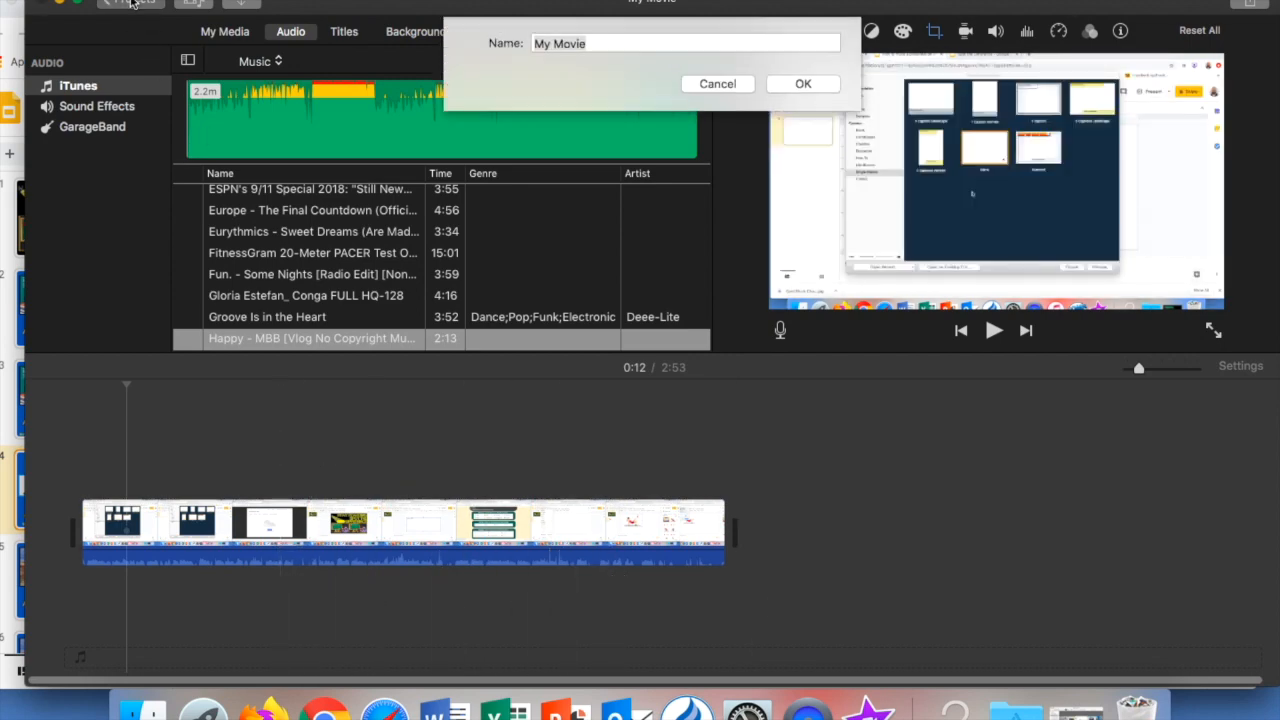
{"action": "left_click", "coordinate": [801, 85]}
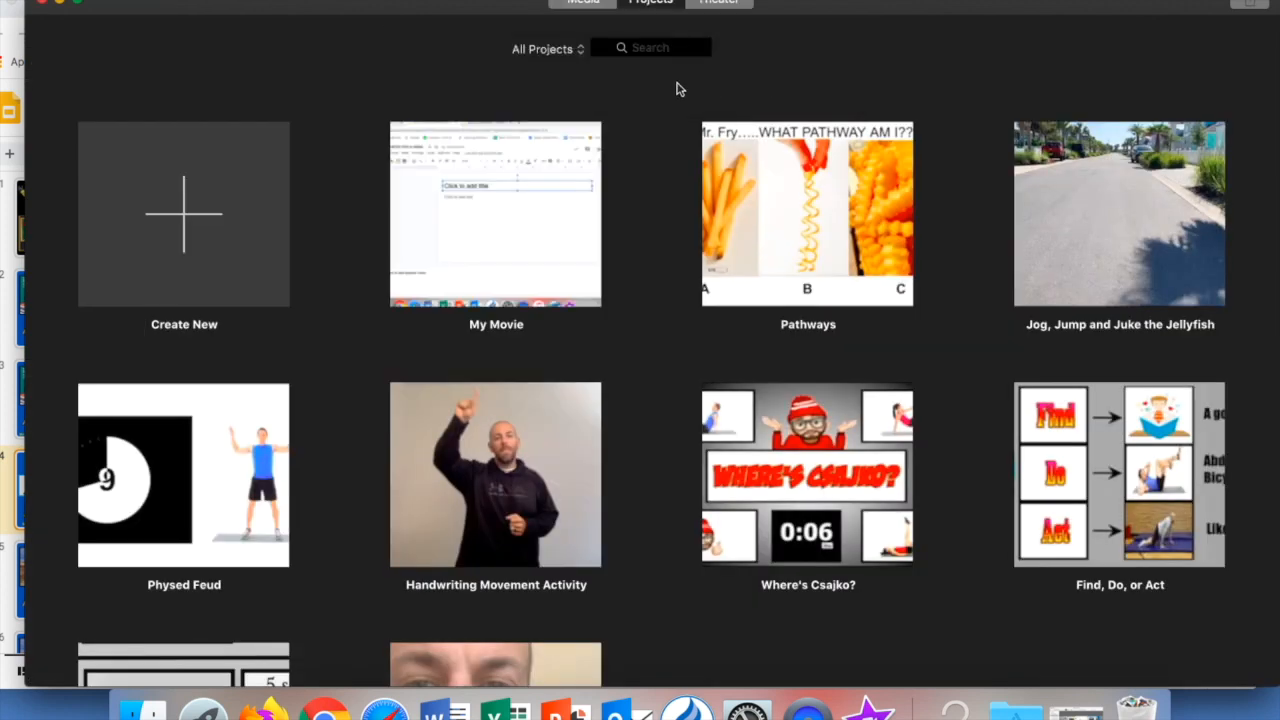
{"action": "left_click", "coordinate": [768, 482]}
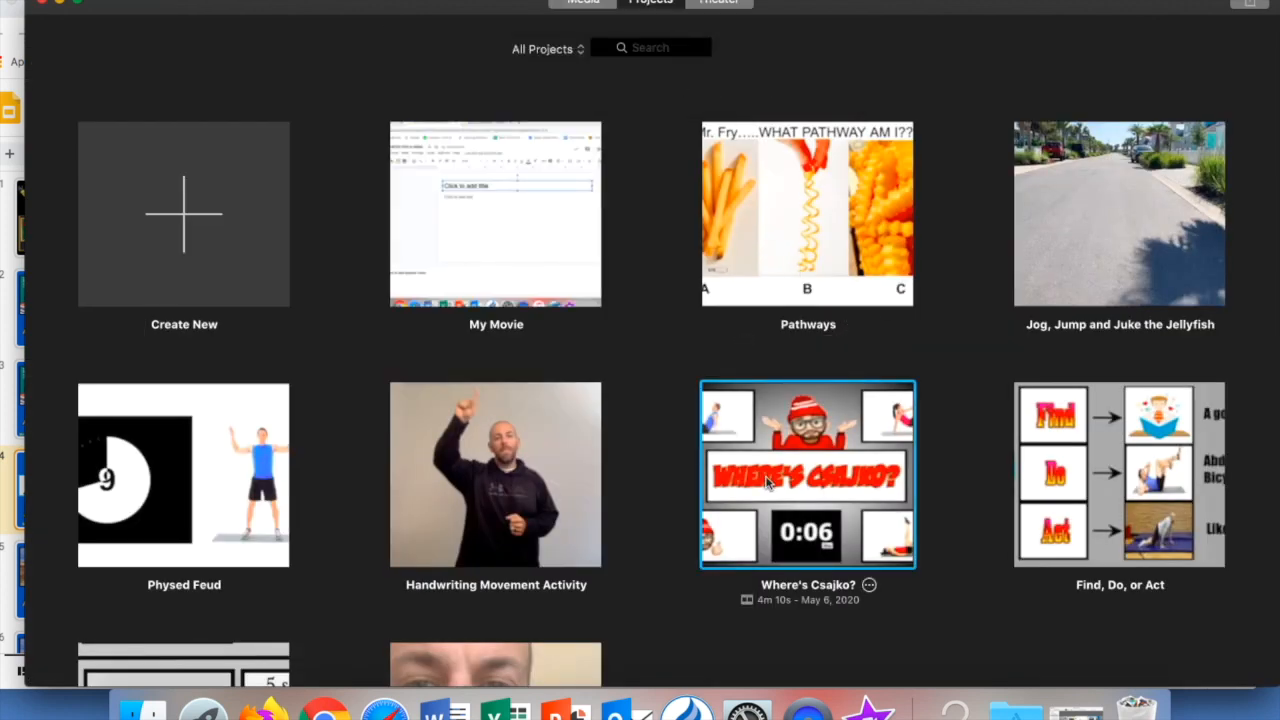
{"action": "double_click", "coordinate": [768, 482]}
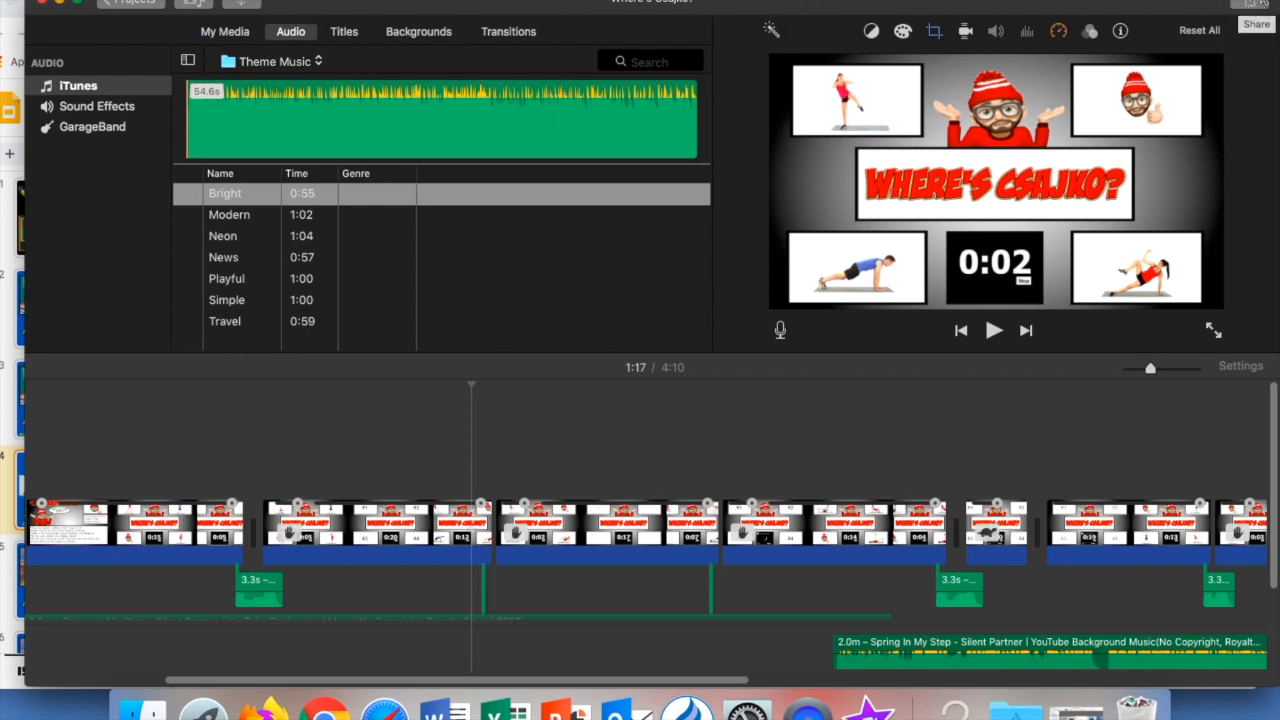
Step: Show the destinations available for sharing the project, dismiss them, and minimize the iMovie window
{"action": "left_click", "coordinate": [1244, 8]}
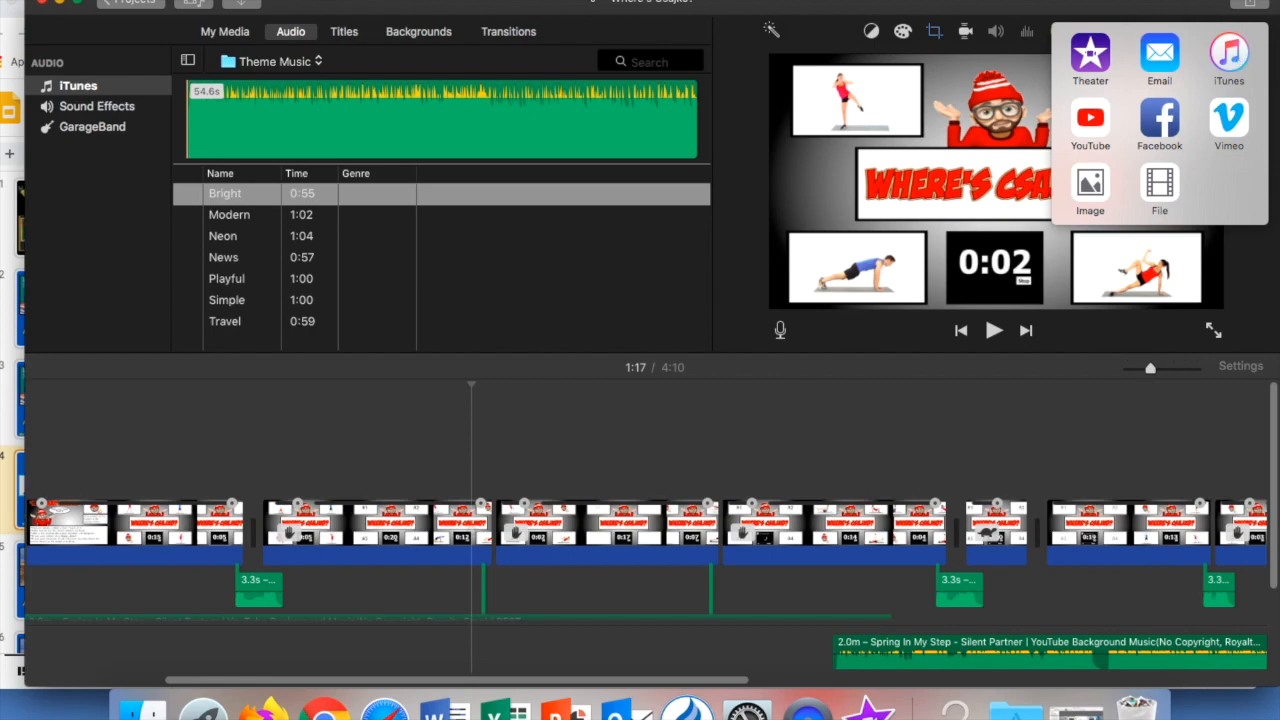
{"action": "left_click", "coordinate": [288, 428]}
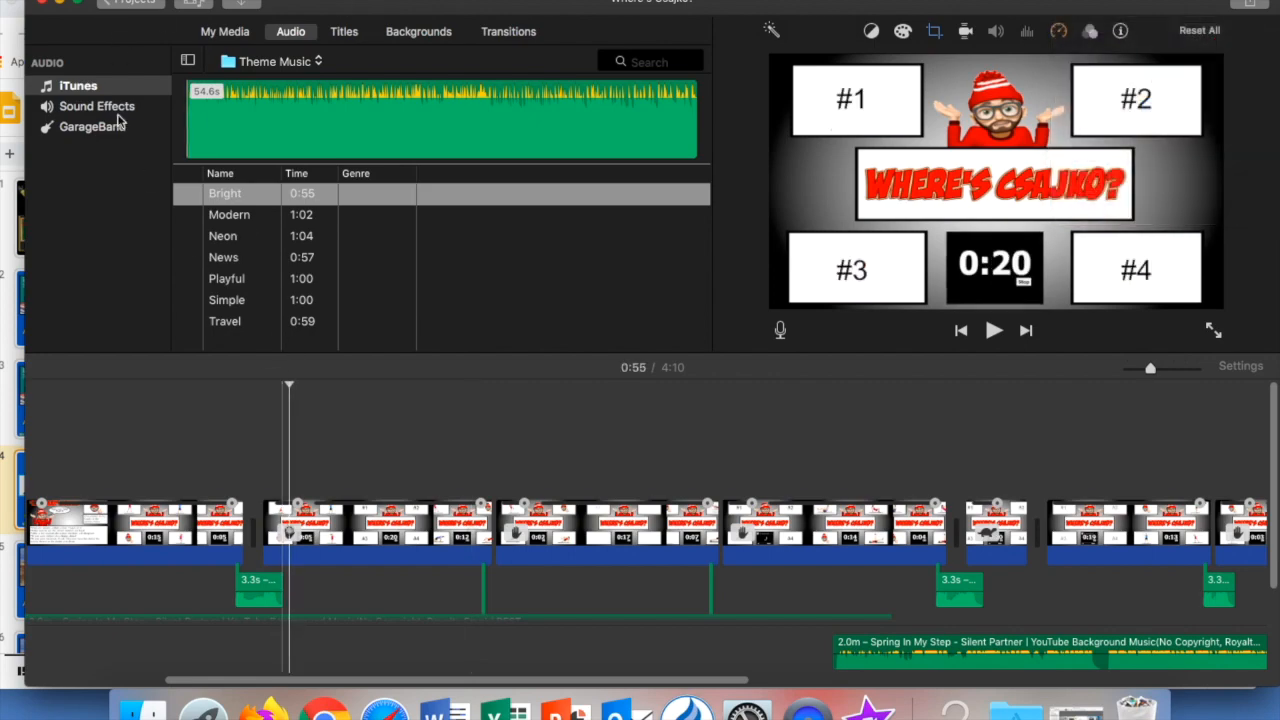
{"action": "left_click", "coordinate": [58, 4]}
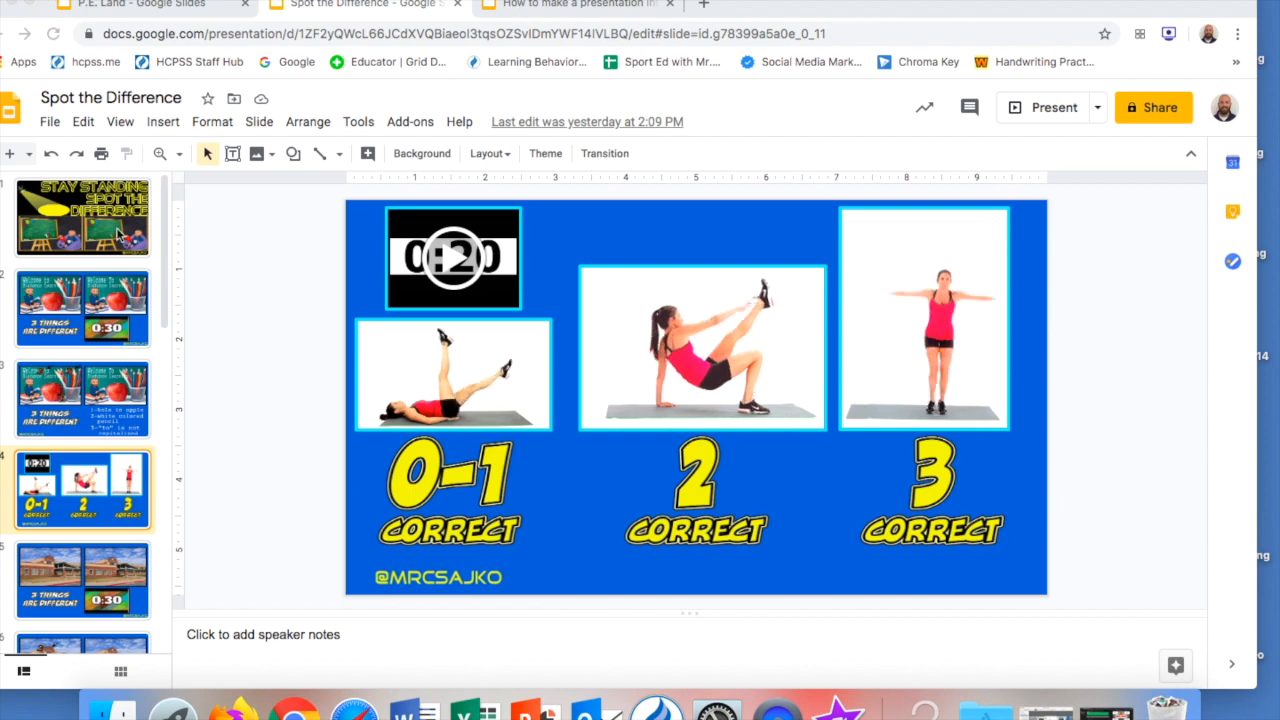
Step: Switch to Finder and search All My Files for "wheres"
{"action": "left_click", "coordinate": [125, 708]}
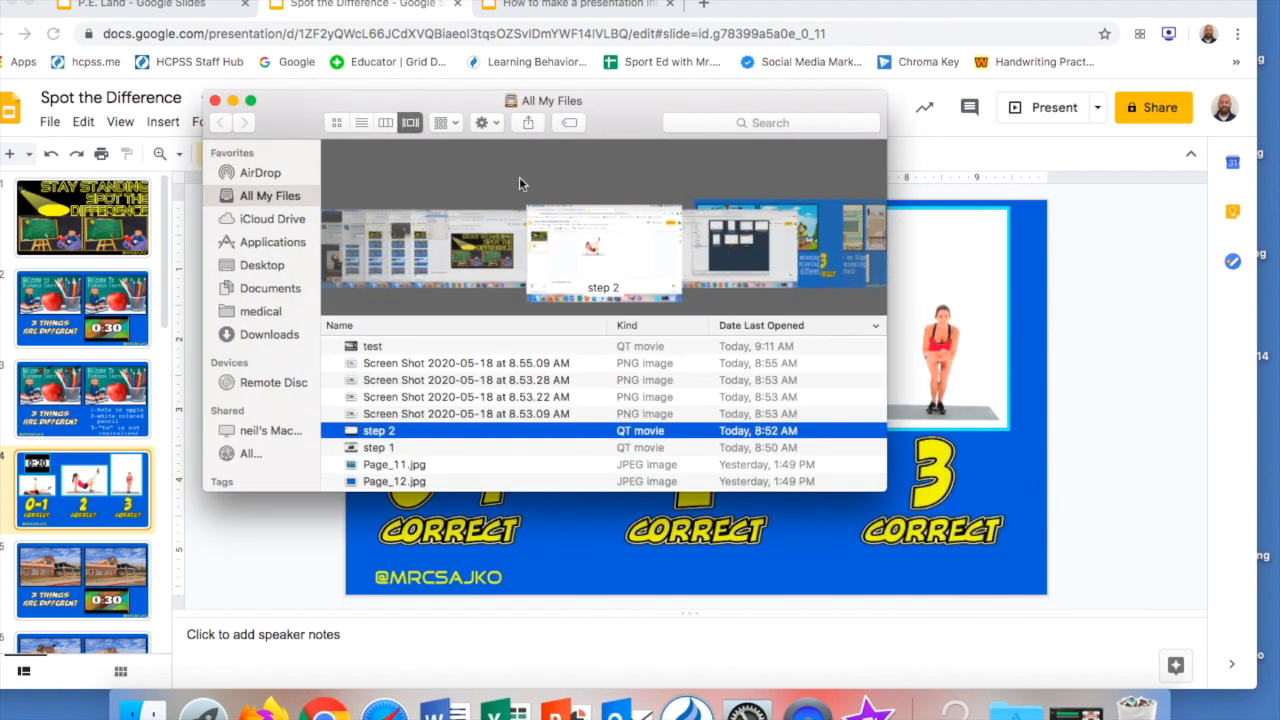
{"action": "left_click", "coordinate": [717, 122]}
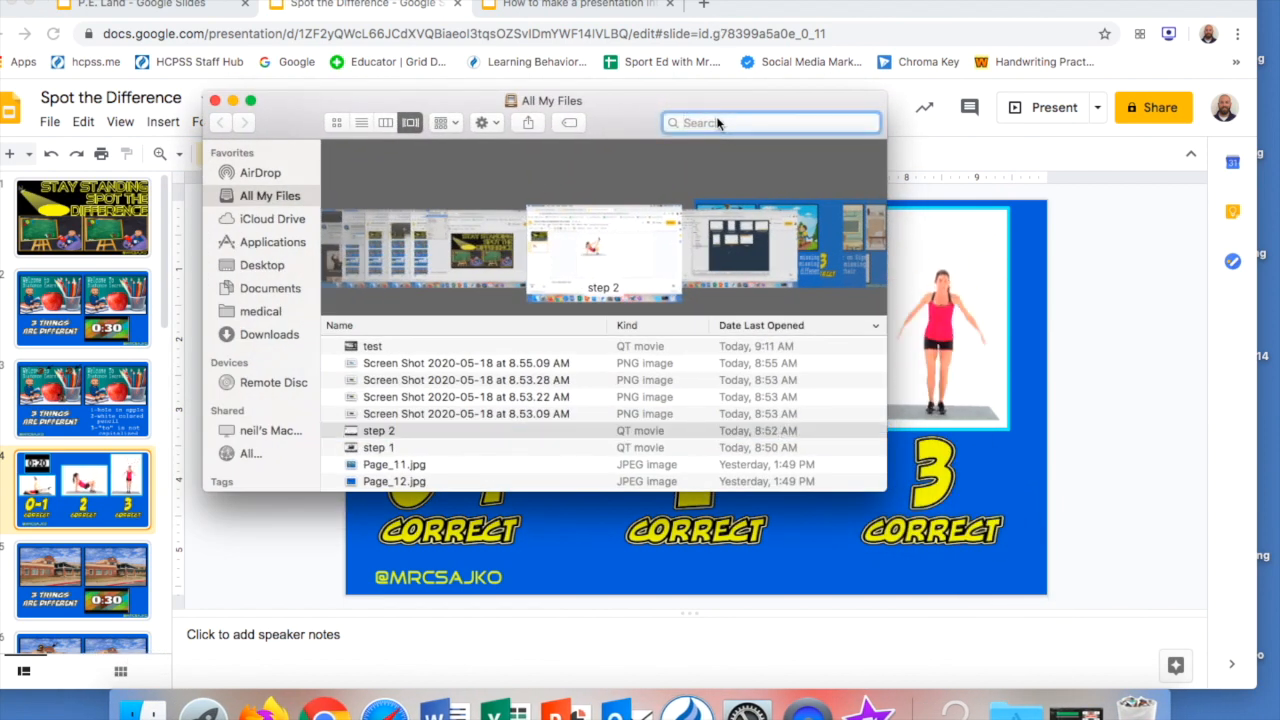
{"action": "type", "text": "where"}
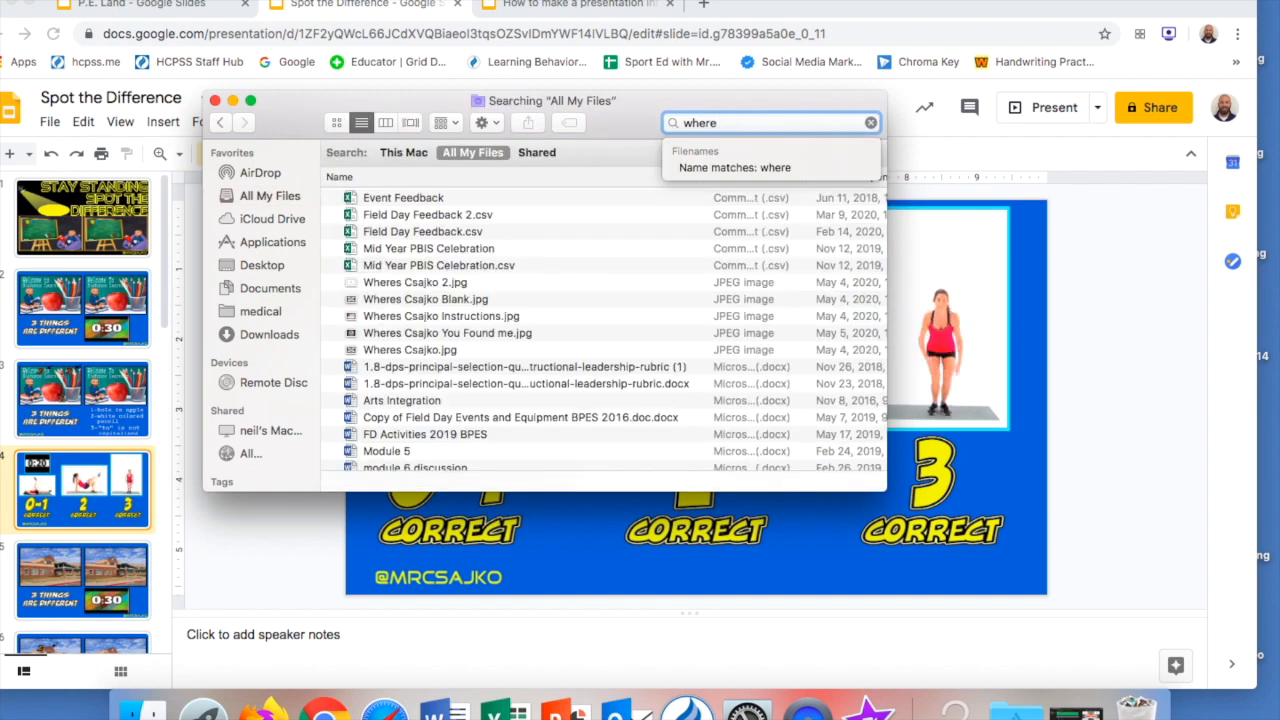
{"action": "type", "text": "s"}
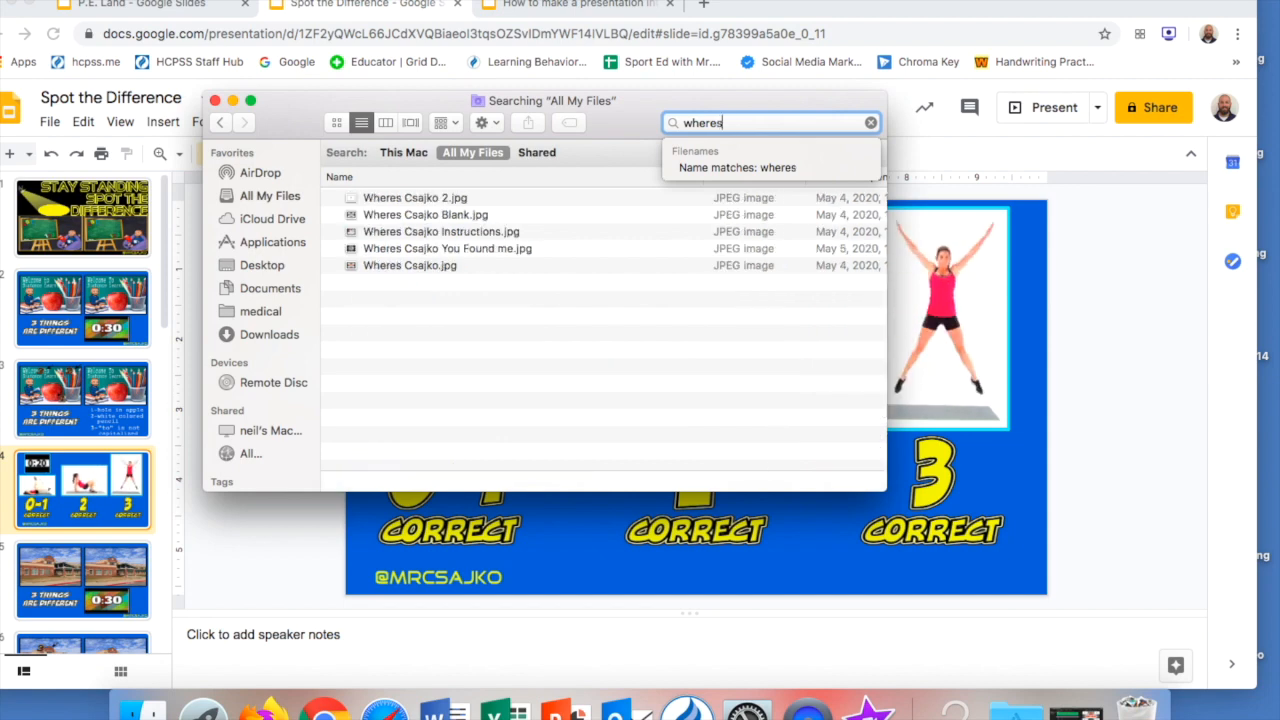
Step: Replace the file search term with "mp4"
{"action": "key", "text": "BackSpace"}
{"action": "key", "text": "BackSpace"}
{"action": "key", "text": "BackSpace"}
{"action": "key", "text": "BackSpace"}
{"action": "key", "text": "BackSpace"}
{"action": "key", "text": "BackSpace"}
{"action": "type", "text": "mp4"}
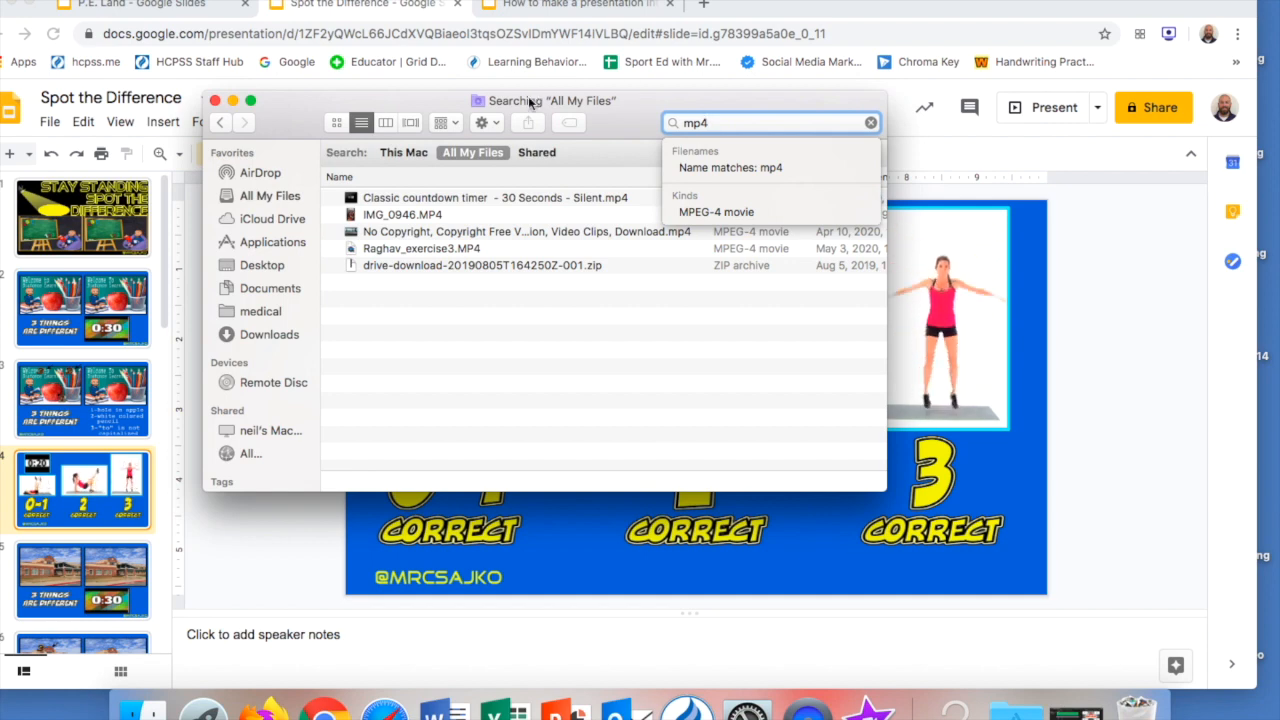
Step: Search the whole Mac for "jog" to locate the exported movie file, and close the Finder window
{"action": "key", "text": "BackSpace"}
{"action": "key", "text": "BackSpace"}
{"action": "key", "text": "BackSpace"}
{"action": "type", "text": "jog"}
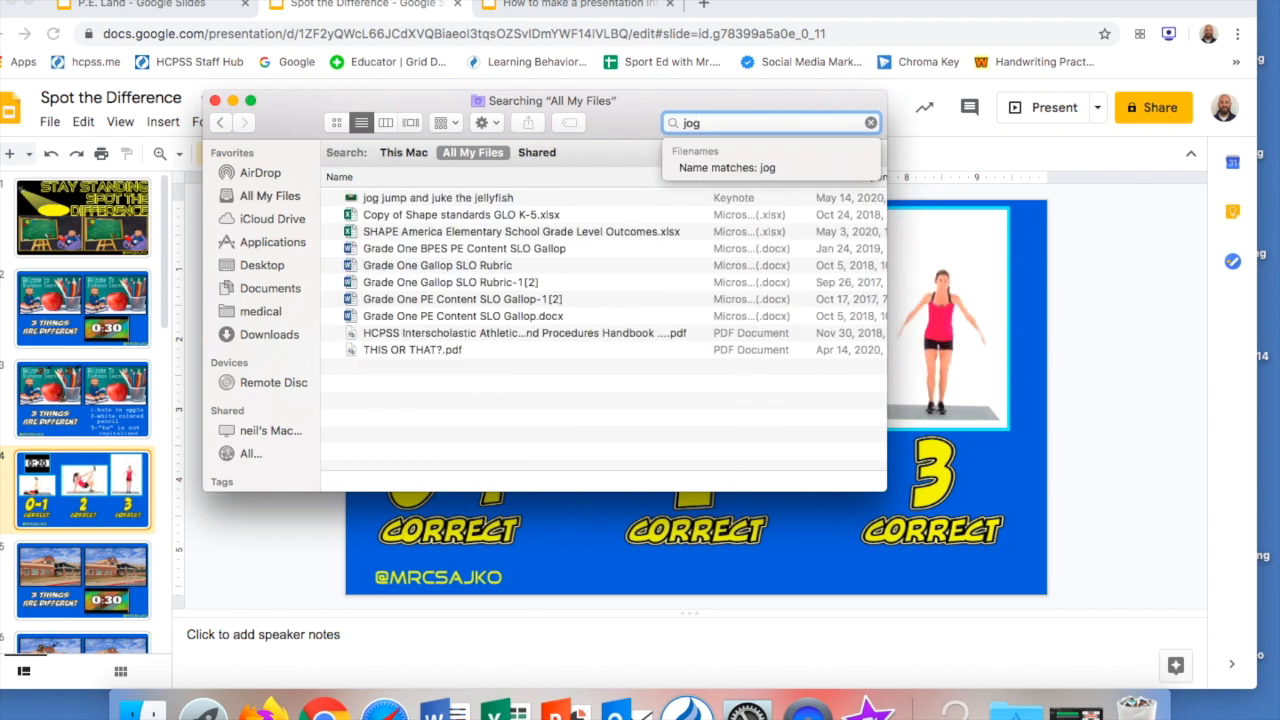
{"action": "left_click", "coordinate": [405, 152]}
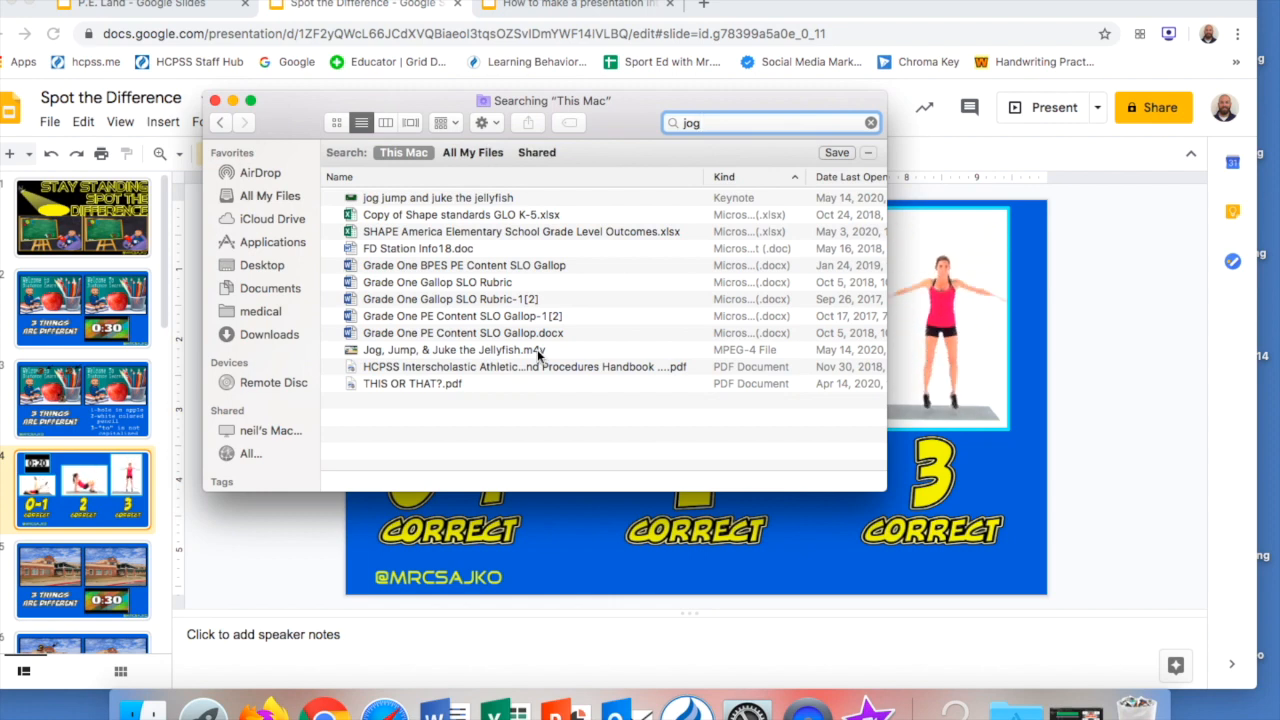
{"action": "left_click", "coordinate": [214, 101]}
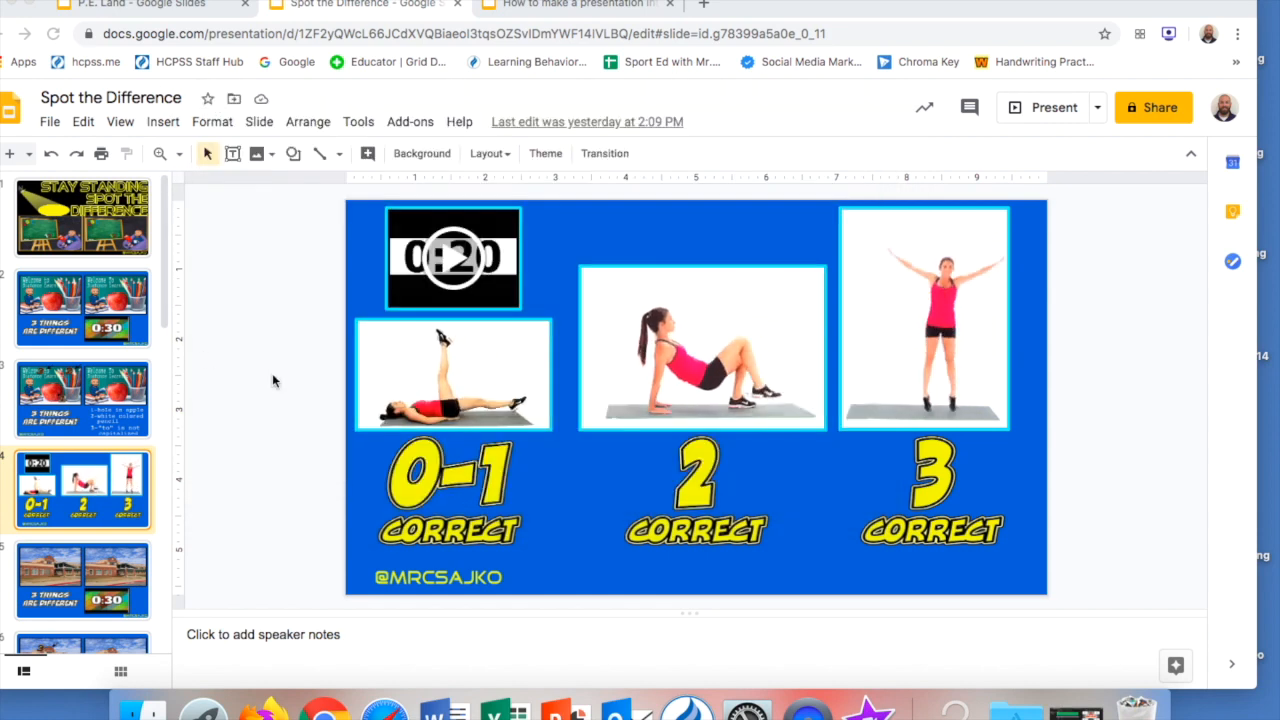